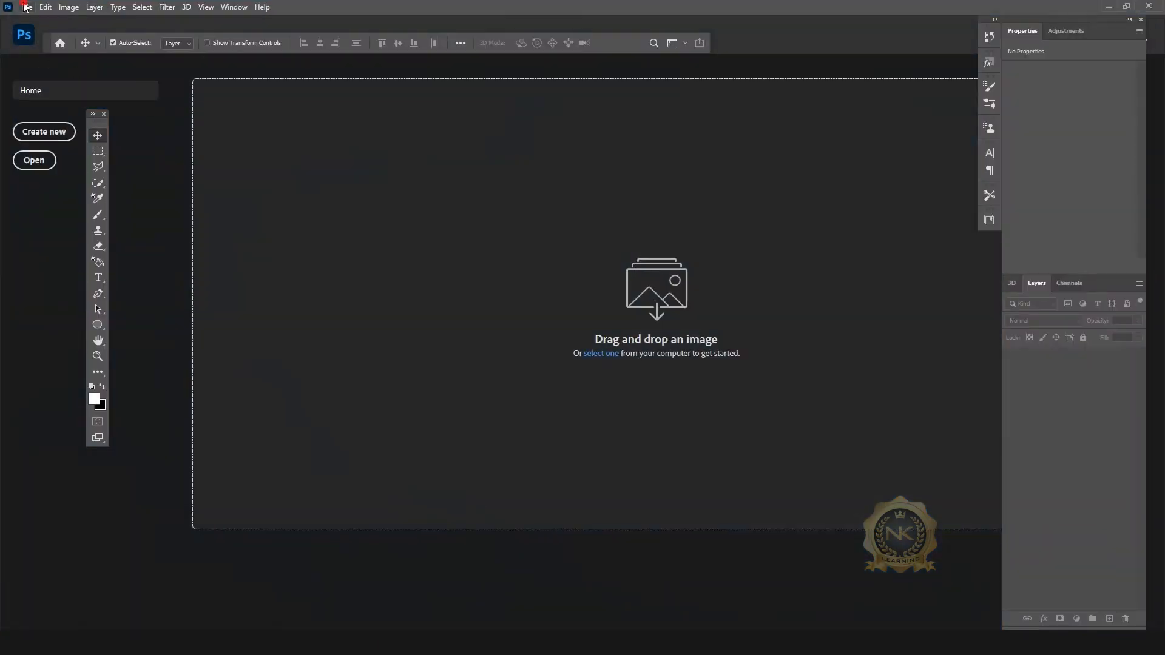
left_click(26, 8)
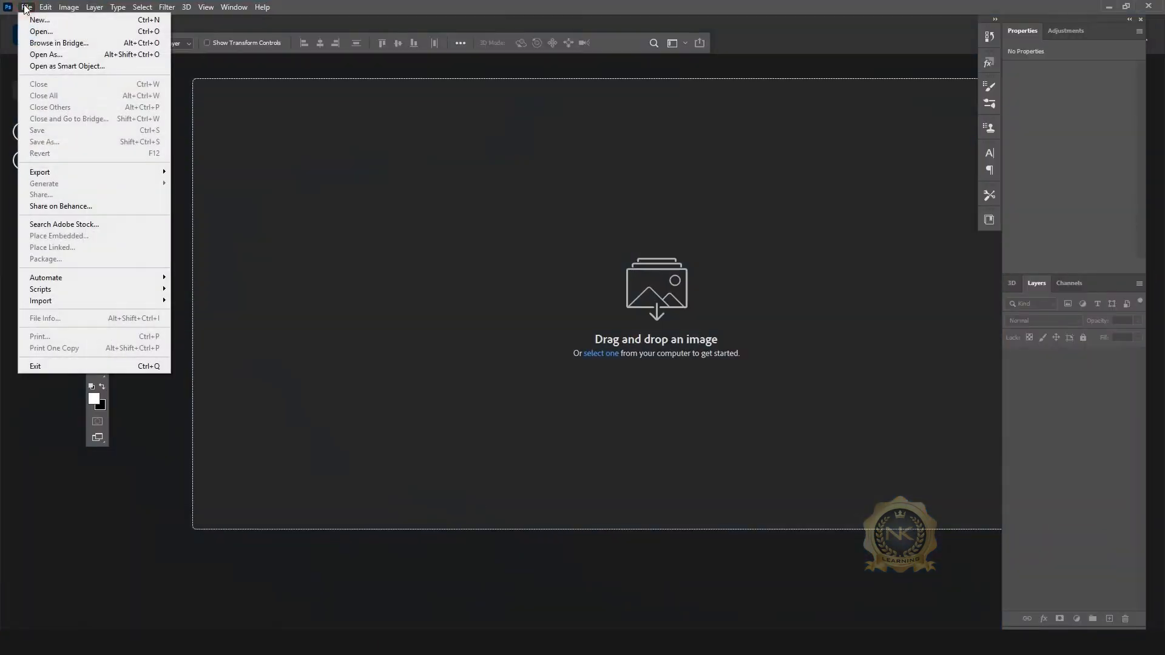
left_click(42, 33)
left_click(352, 152)
left_click(674, 395)
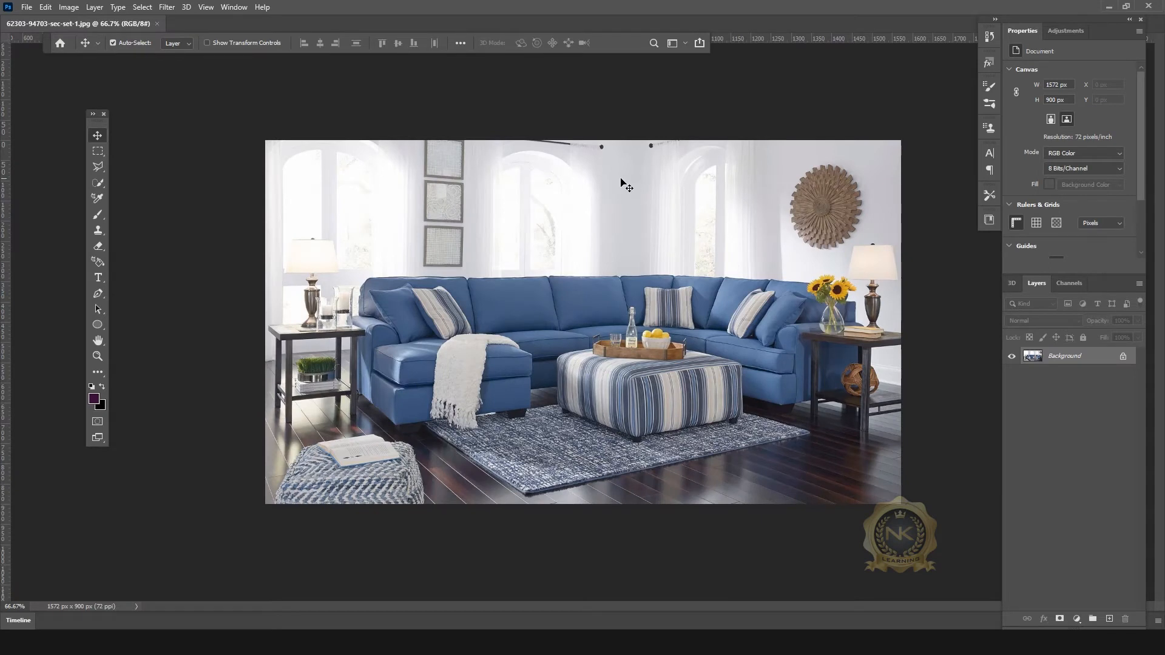
scroll(796, 297, "up", 2)
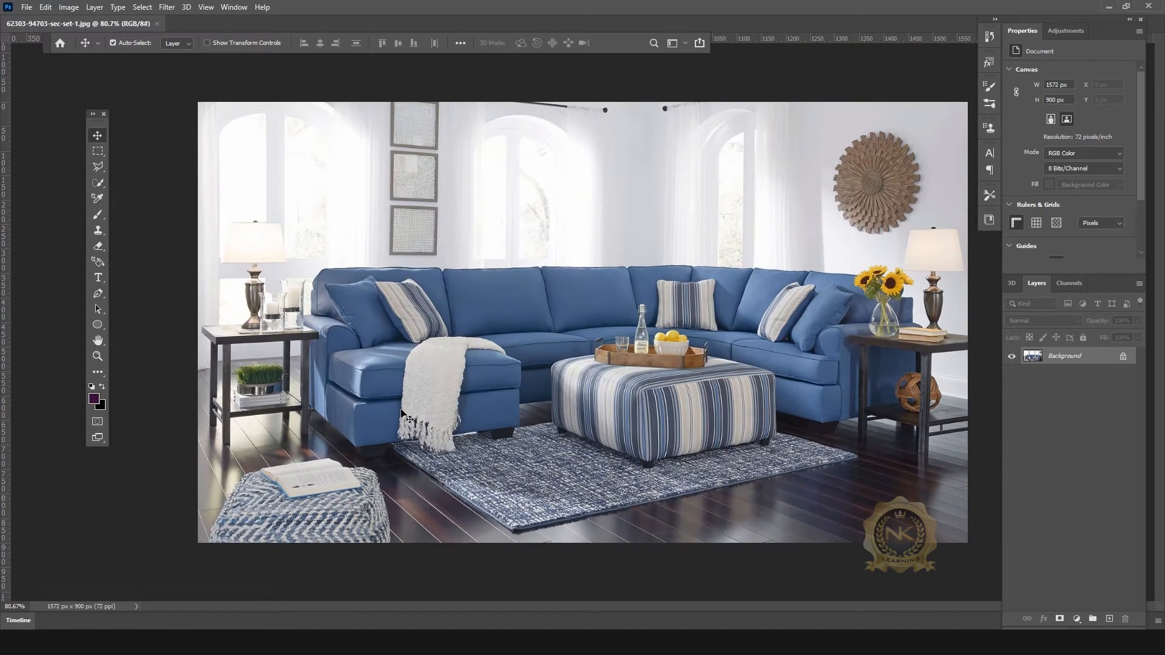
key("Tab")
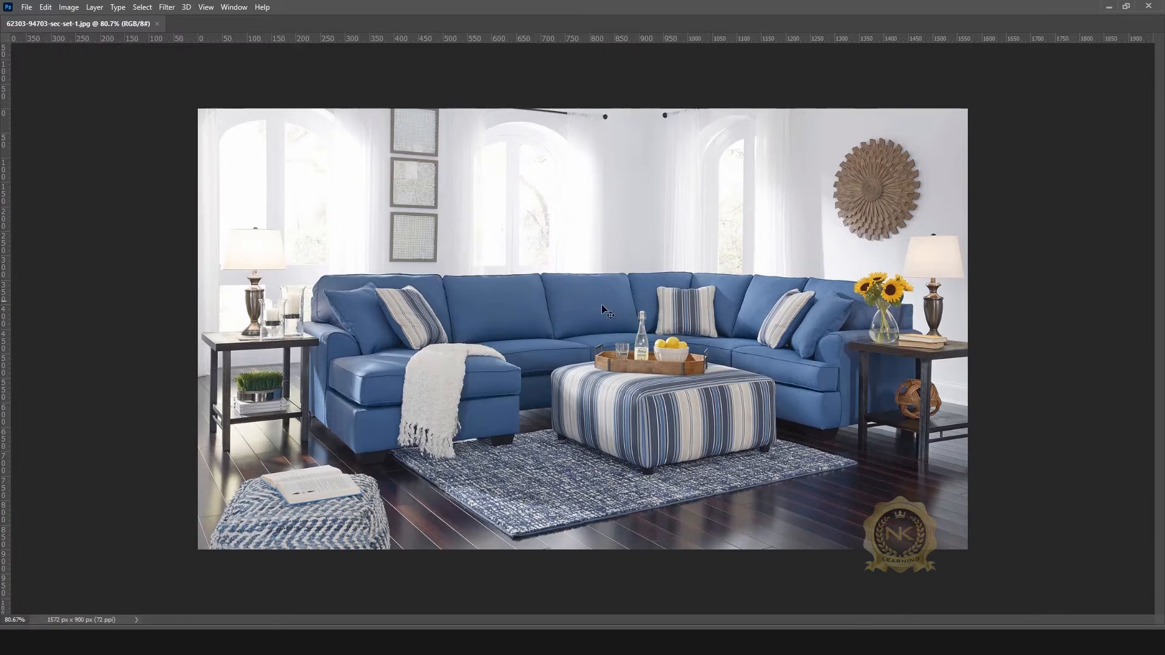
key("Tab")
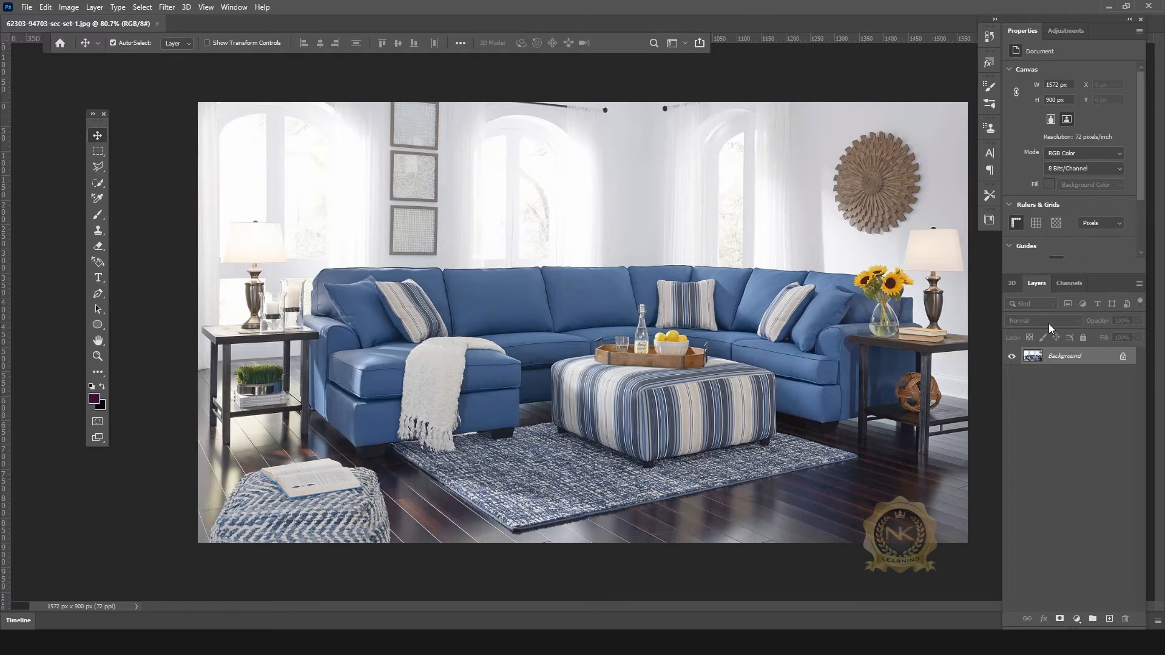
Convert the locked background into a regular layer named Layer 1
right_click(1075, 359)
left_click(1102, 356)
double_click(1102, 356)
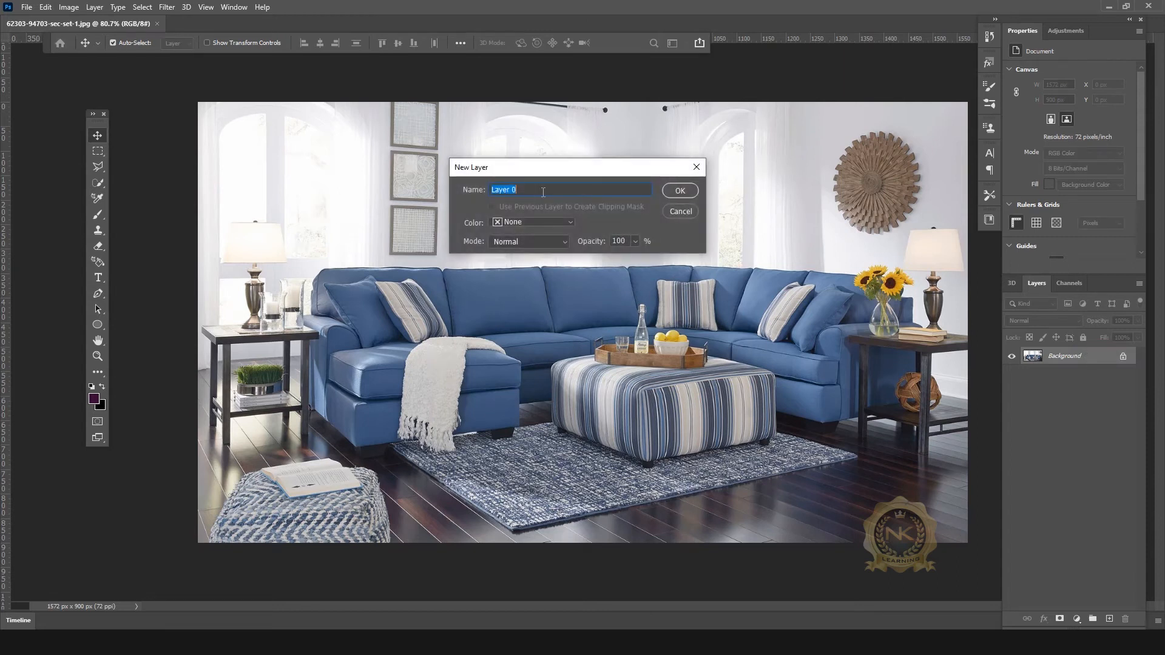
type("Layer 1")
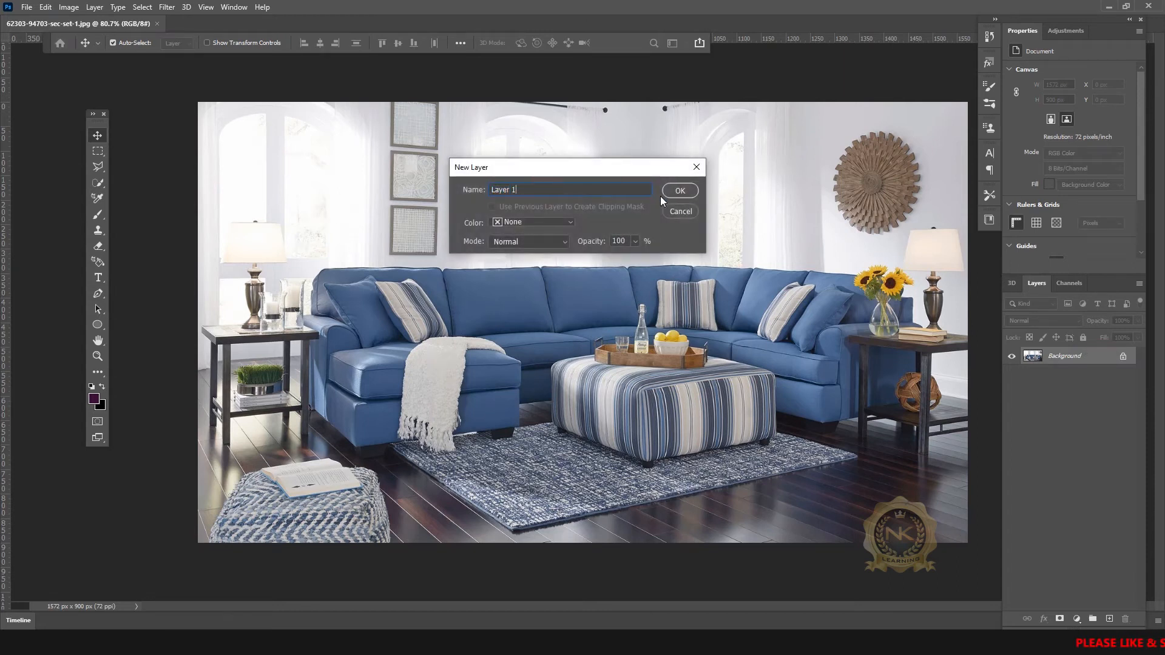
left_click(680, 192)
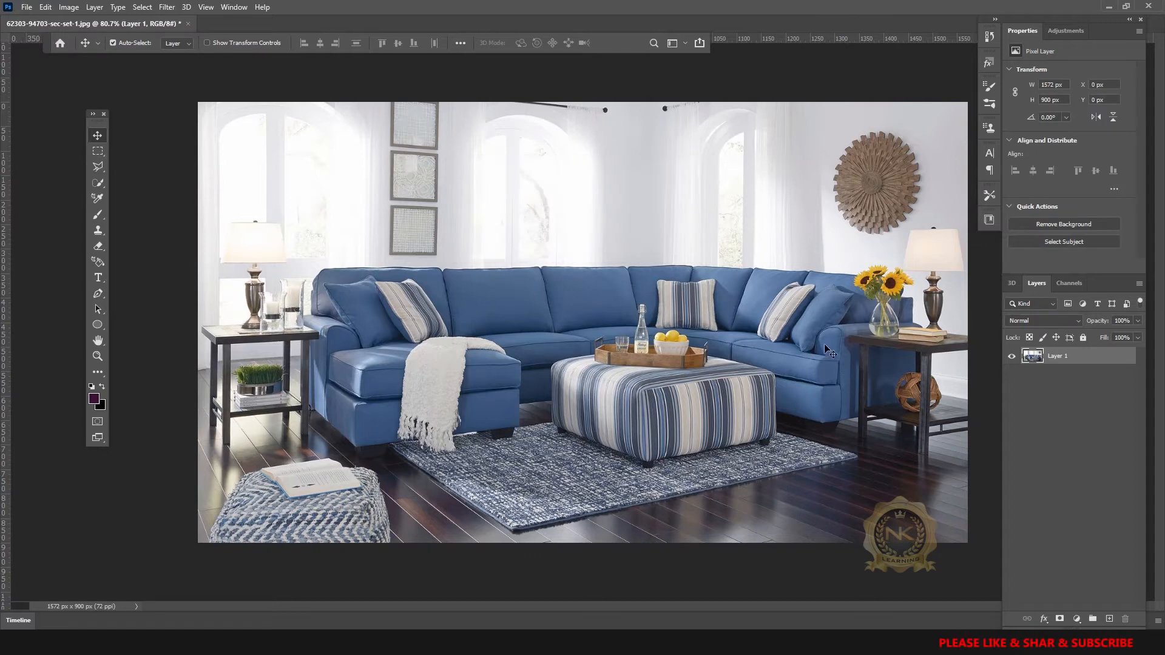
Add a Hue/Saturation adjustment layer and target its Blues range by sampling the blue sofa
left_click(1077, 619)
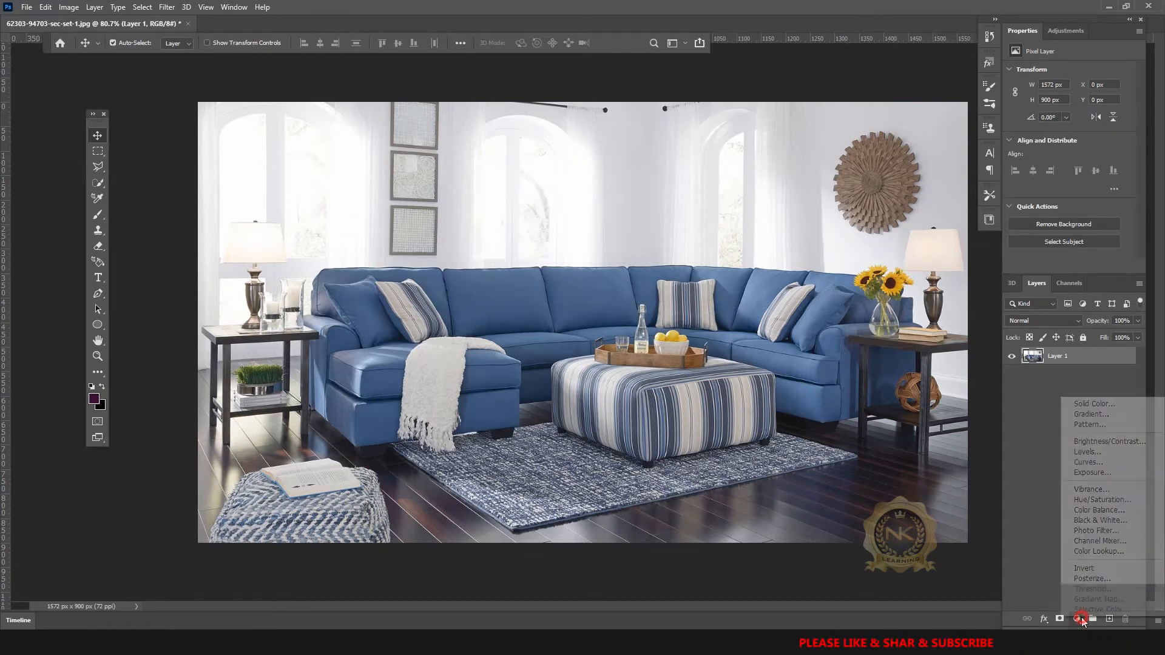
left_click(1095, 500)
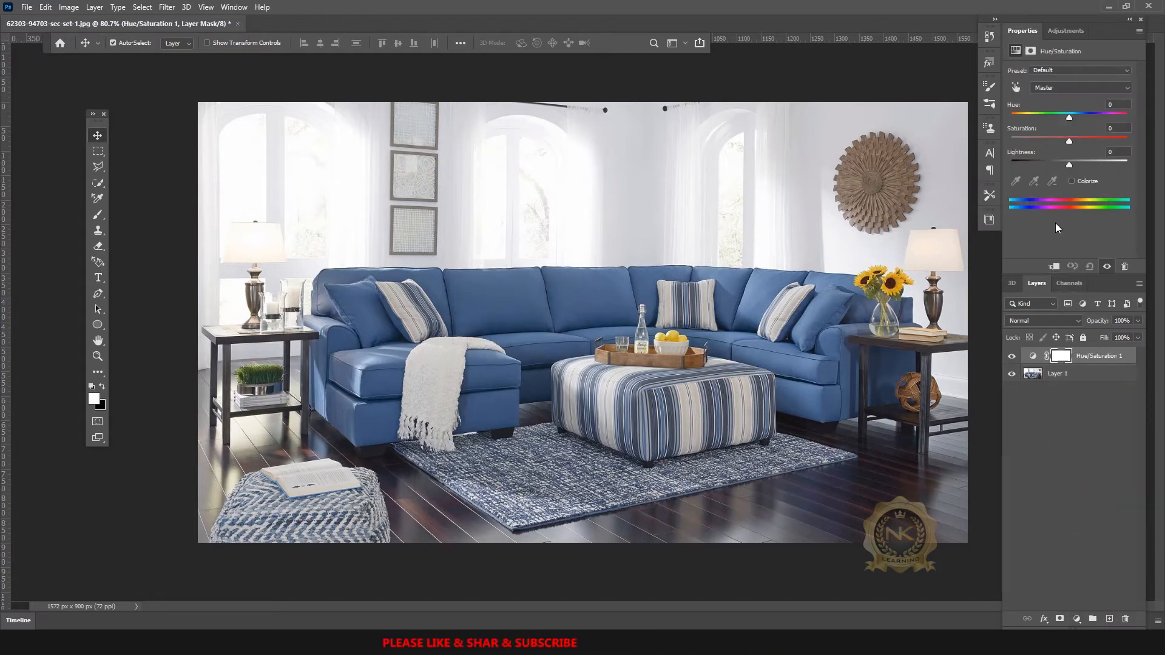
left_click(1015, 88)
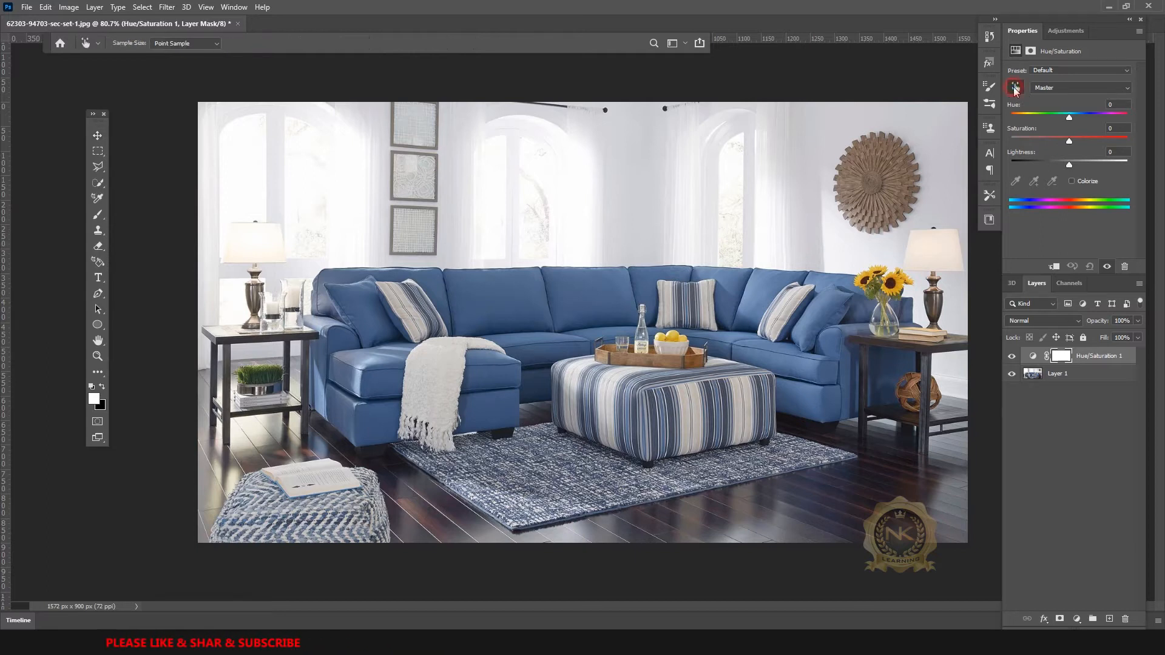
left_click(602, 292)
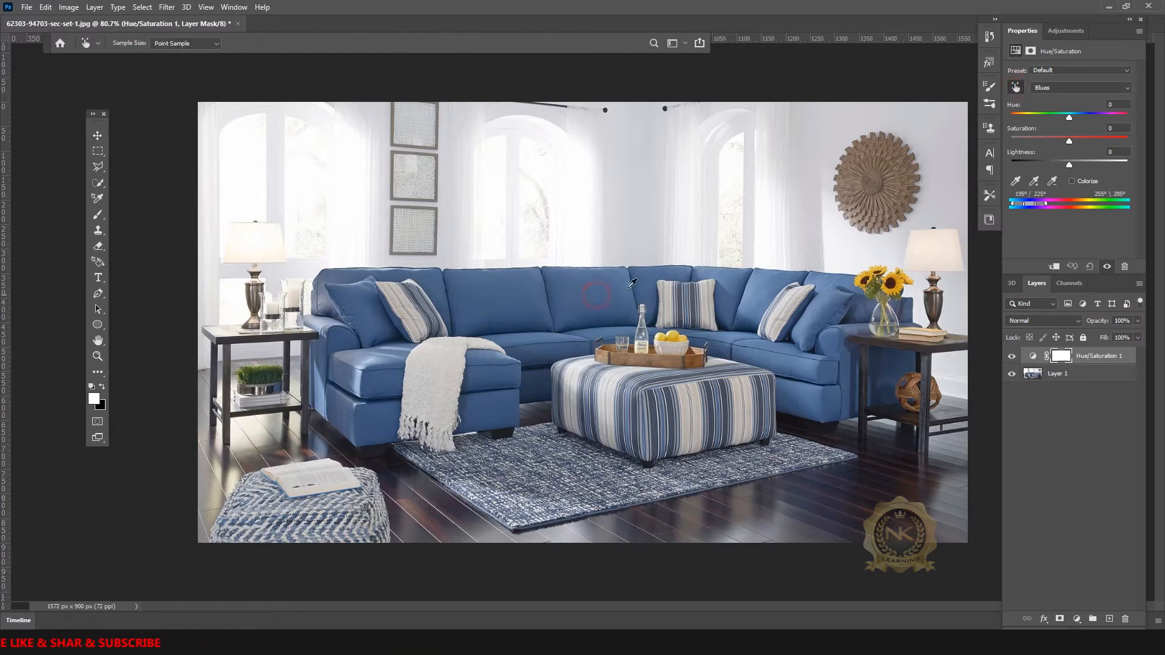
left_click(1047, 88)
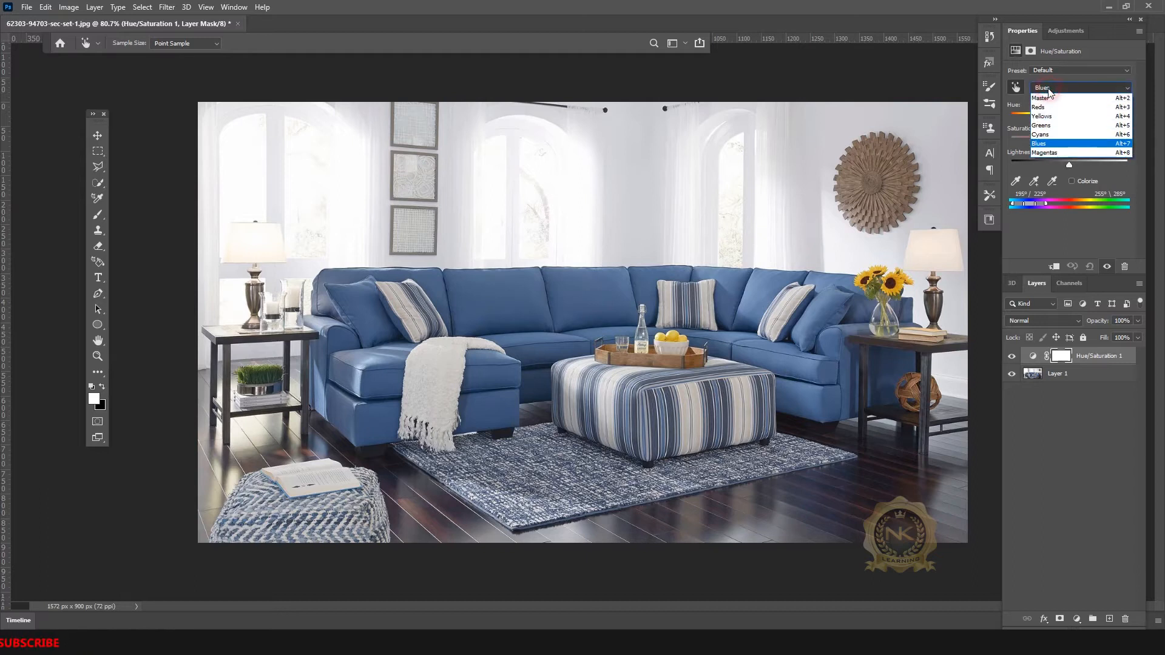
left_click(1039, 143)
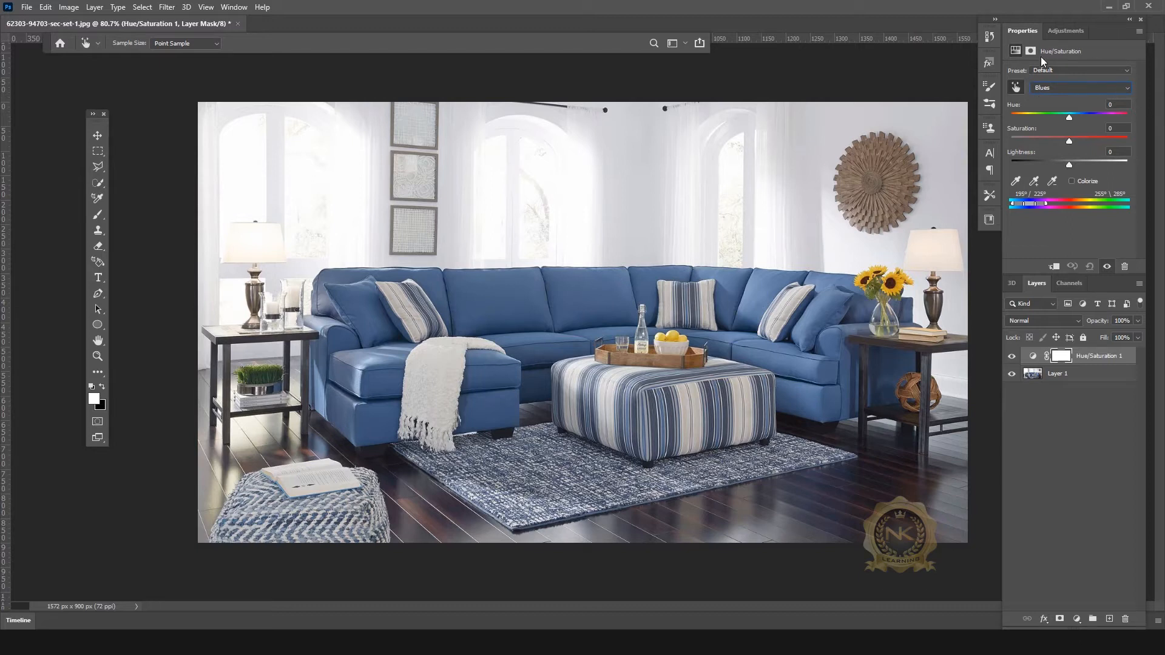
left_click(908, 174)
left_click(521, 295)
Shift the hue of the Blues range, trying +116 before setting it to -180
left_click_drag(1070, 118, 1113, 122)
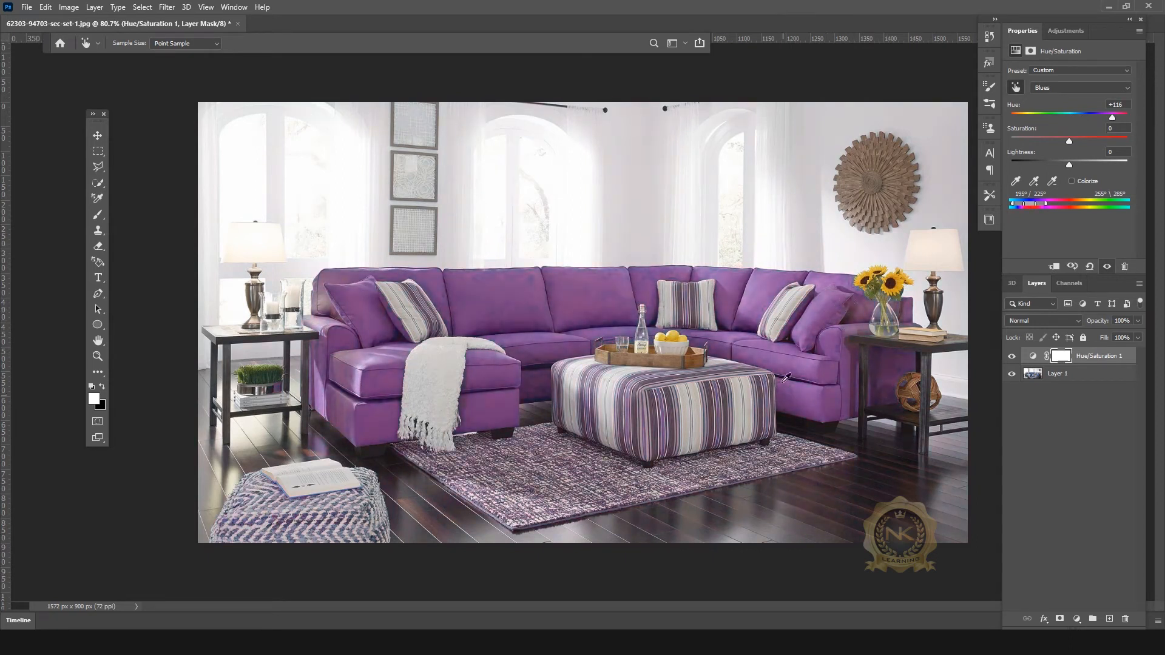
left_click(93, 136)
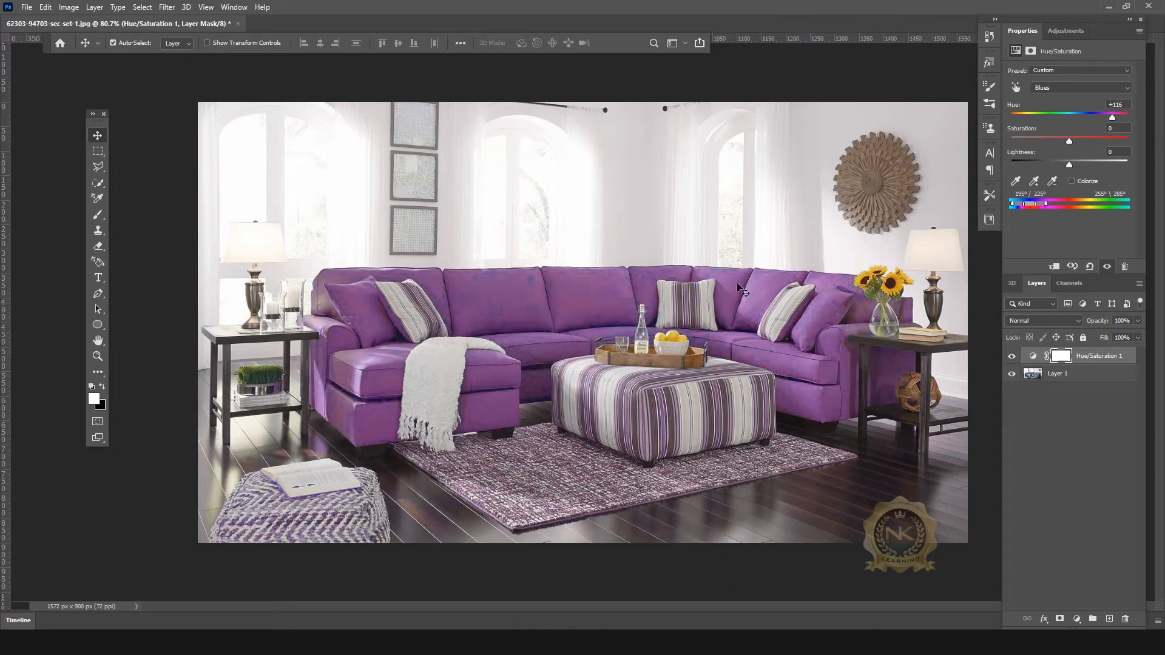
left_click_drag(1115, 120, 975, 116)
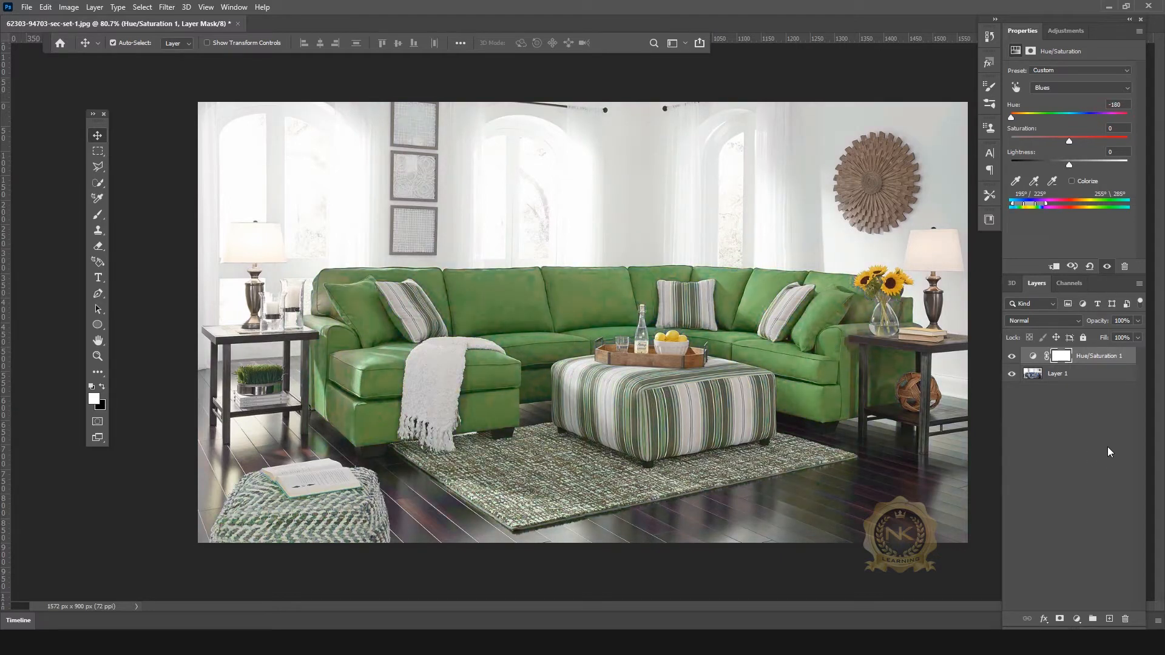
Duplicate Layer 1, place the copy above the Hue/Saturation layer and set its blend mode to Difference
left_click(1070, 376)
key("ctrl+j")
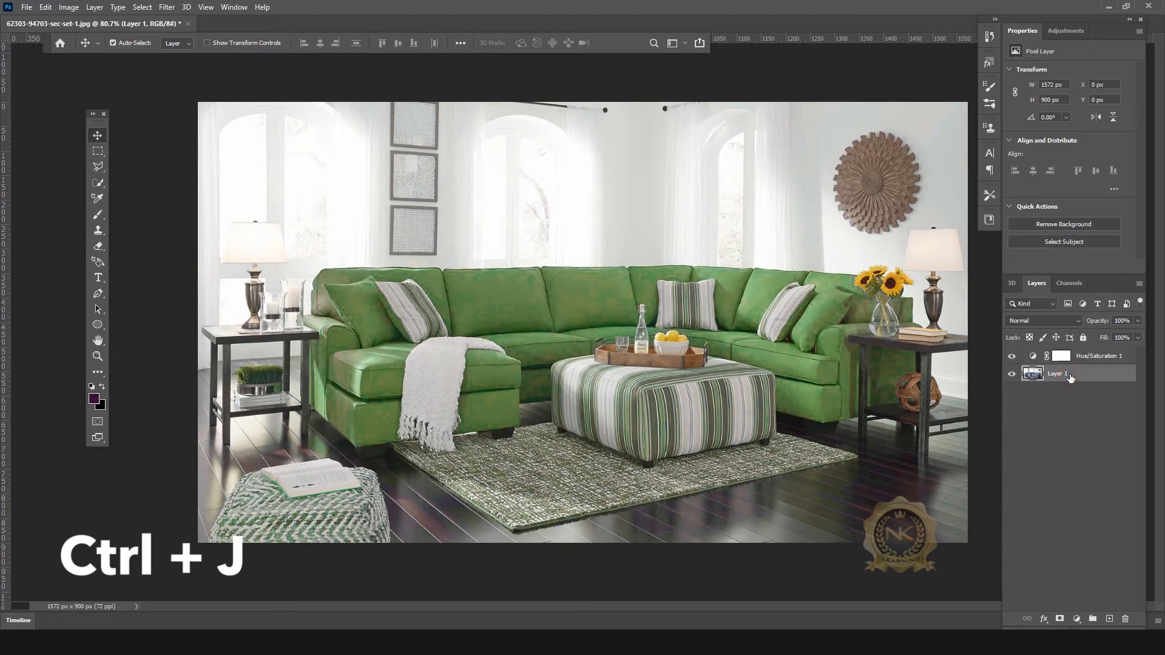
left_click_drag(1061, 380, 1063, 355)
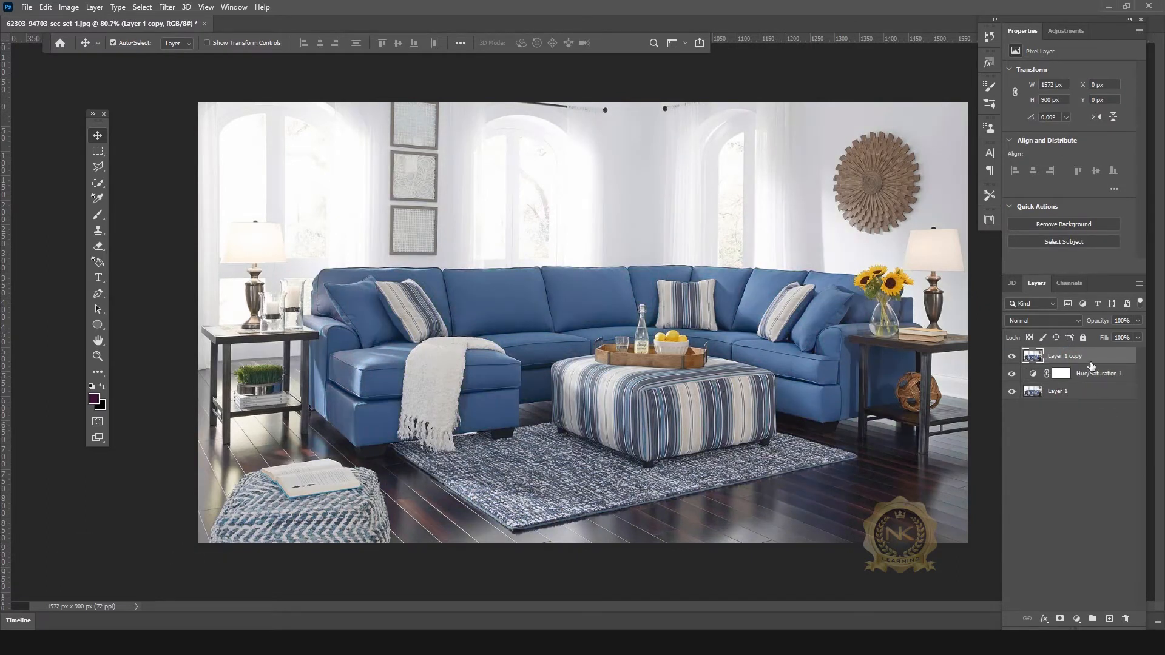
left_click(1048, 320)
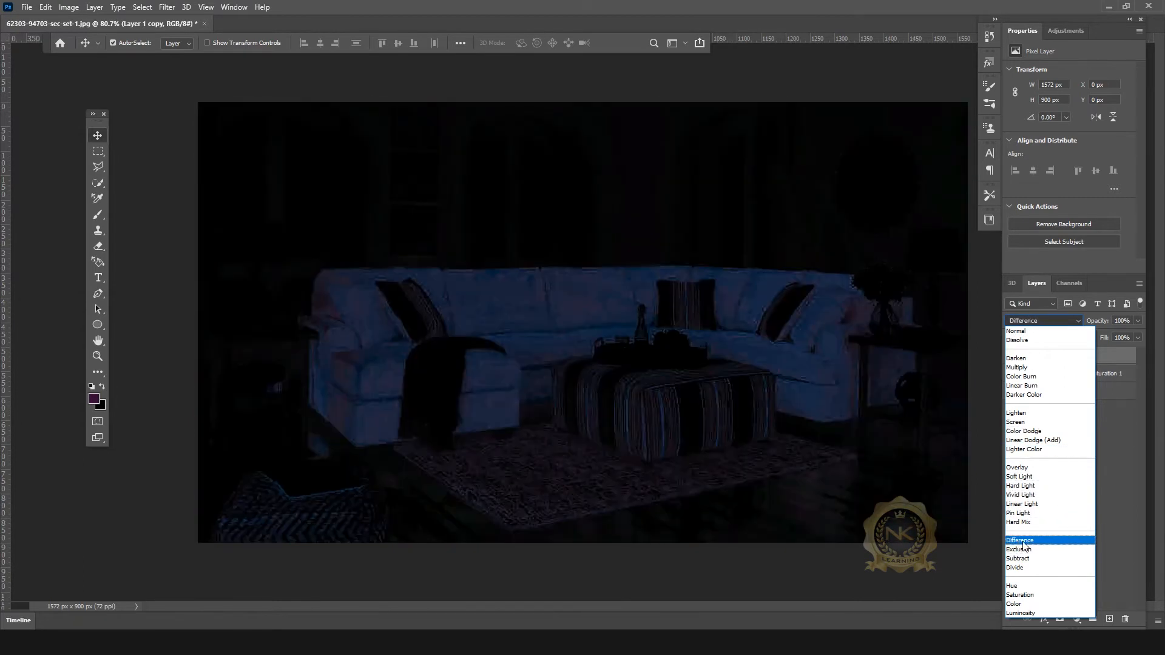
left_click(1022, 541)
Isolate the Blue channel and load it as a selection
left_click(1070, 284)
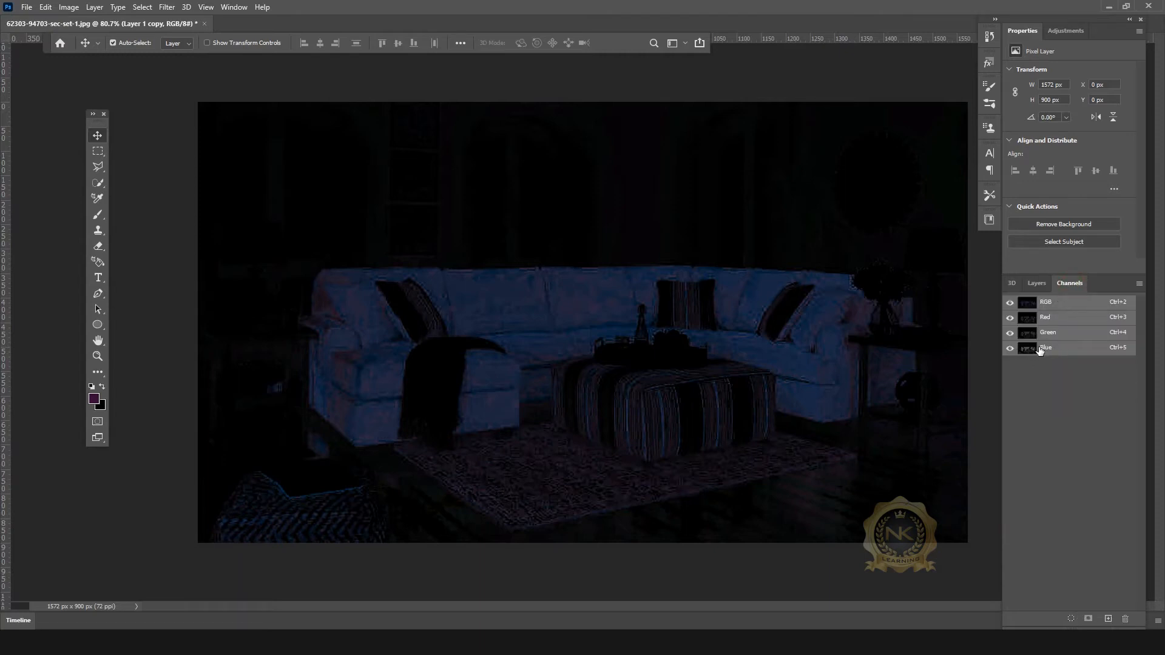
left_click(1010, 318)
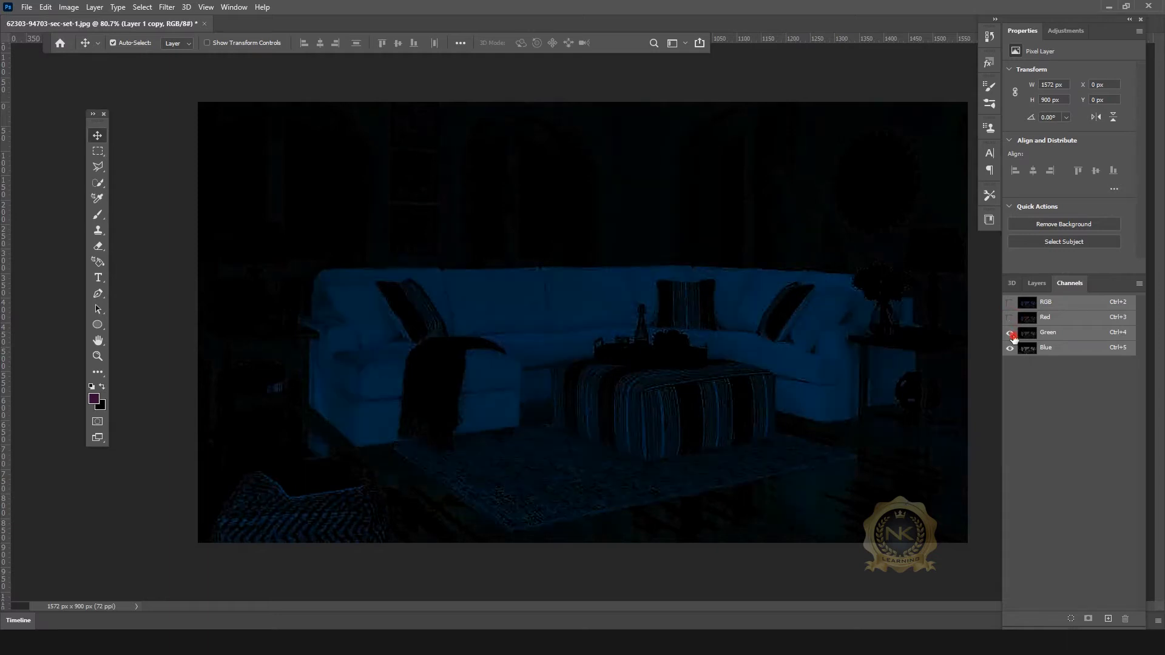
left_click(1010, 334)
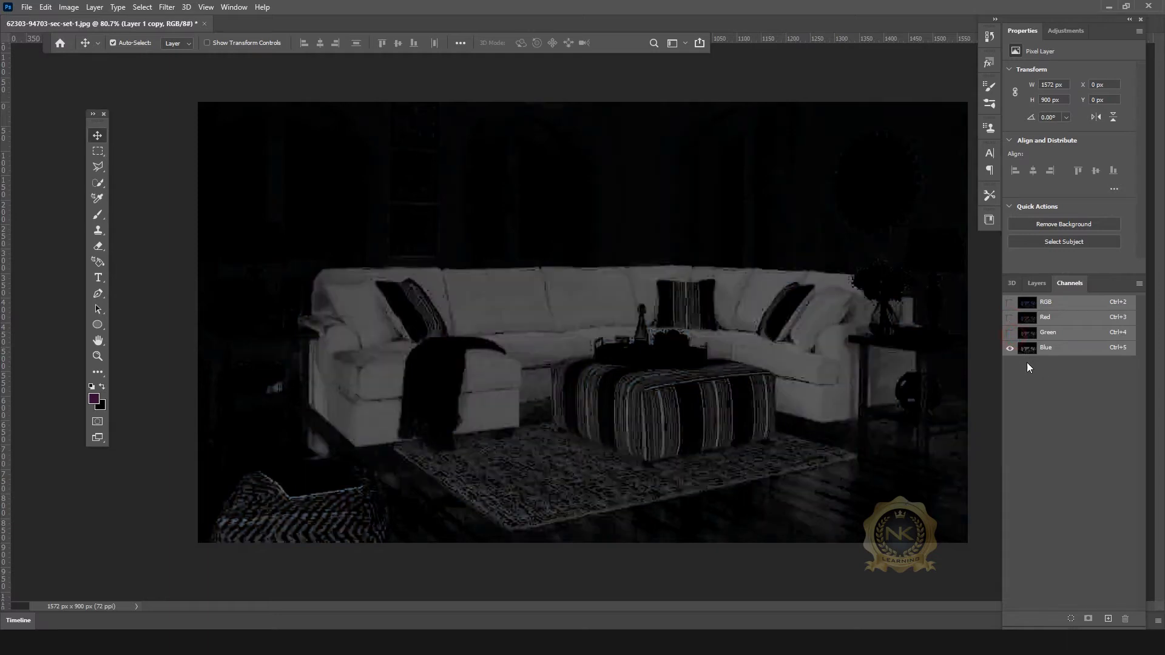
left_click(1076, 354)
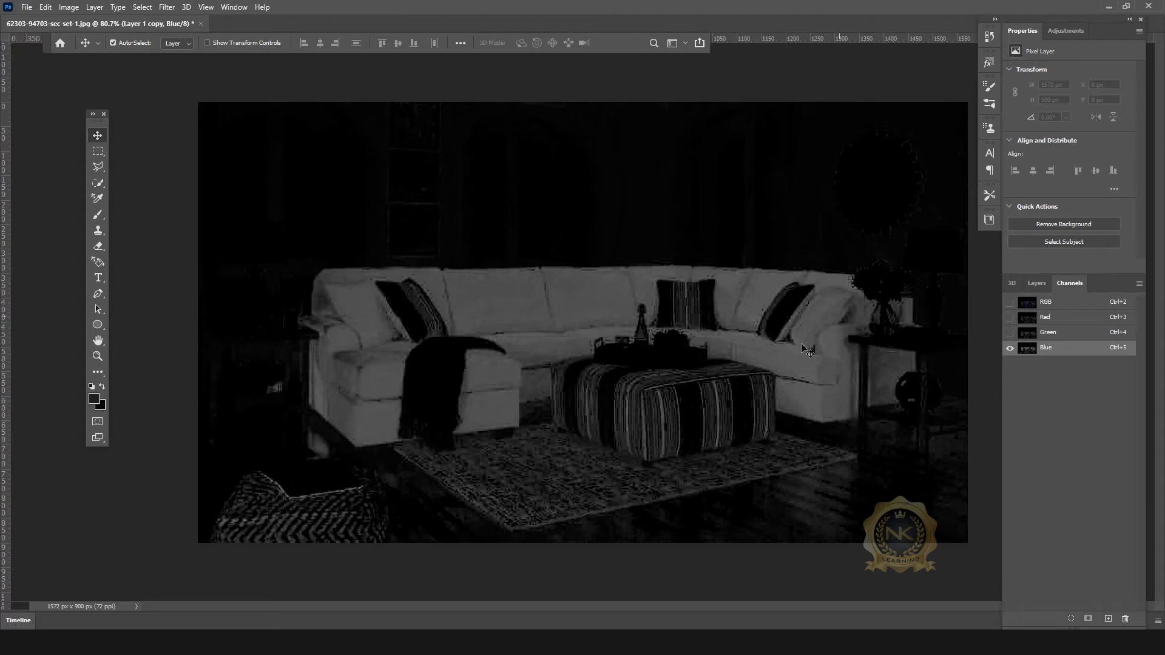
left_click(1032, 352, "ctrl")
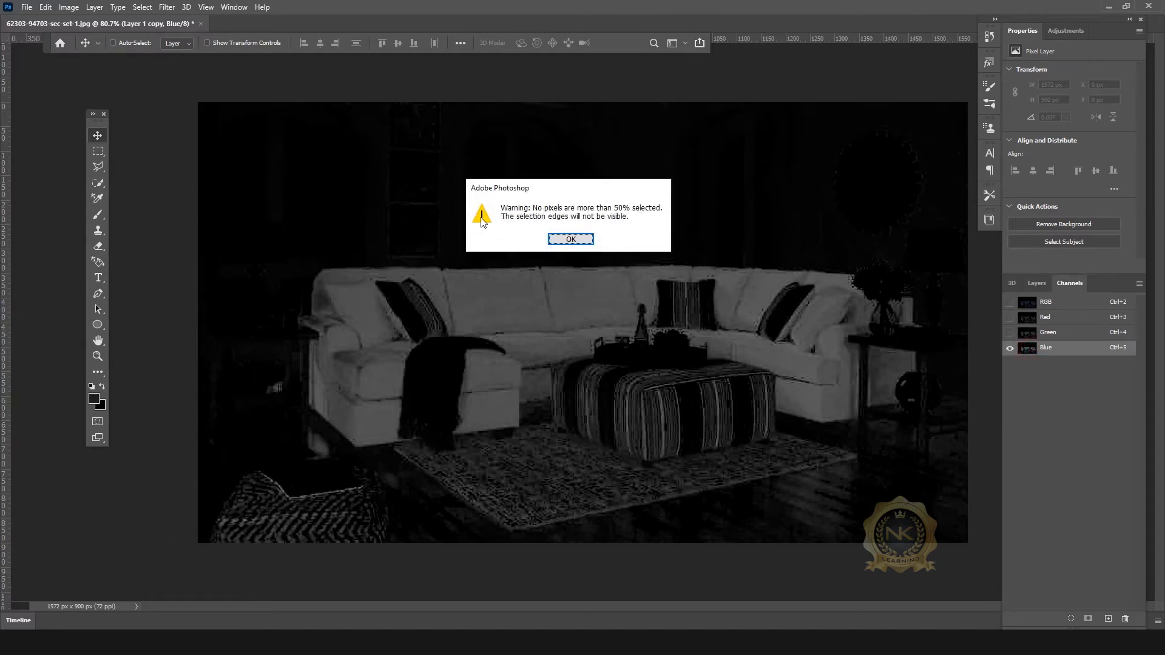
left_click(570, 239)
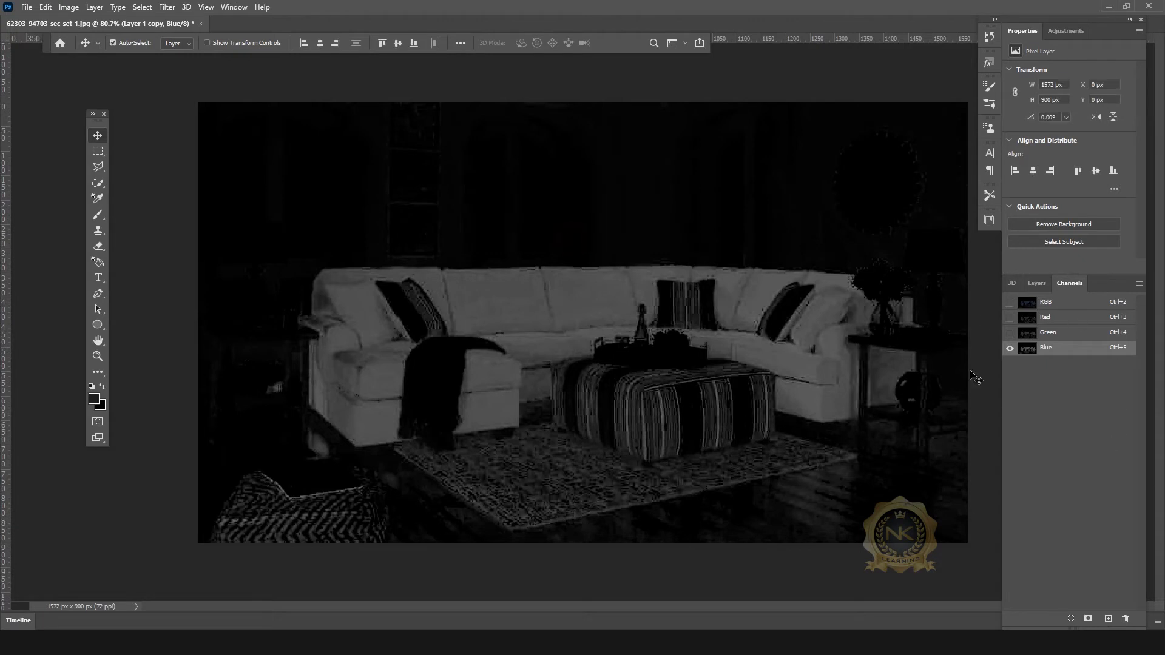
Show the full RGB composite again and delete the Layer 1 copy
left_click(1009, 302)
left_click(1031, 288)
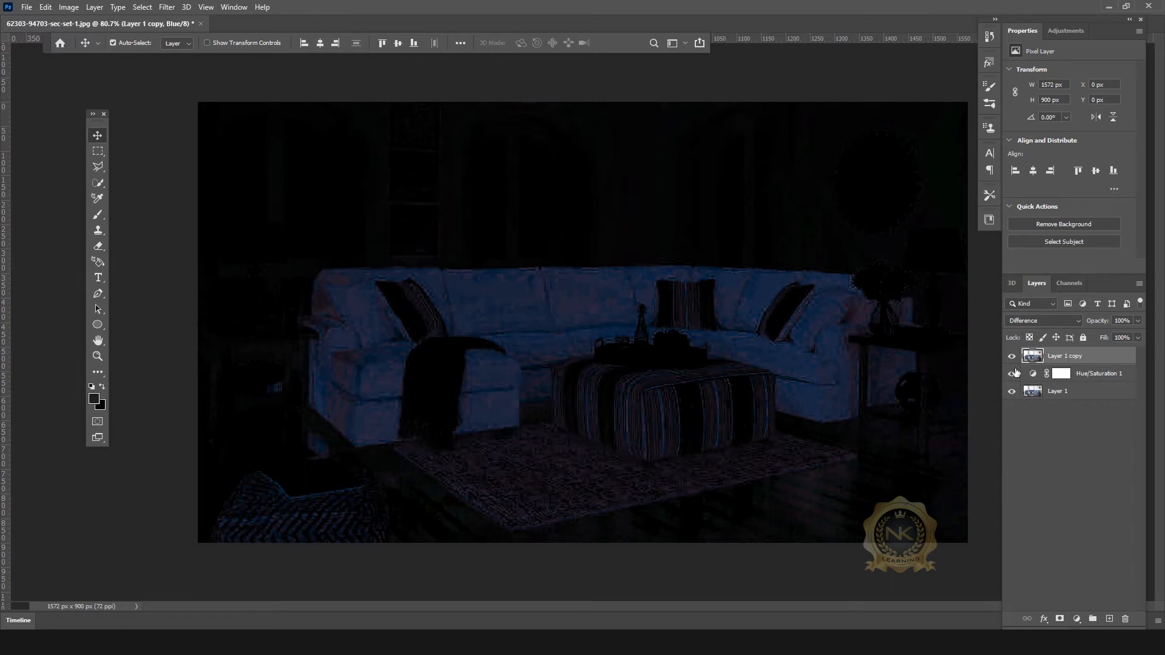
left_click_drag(1073, 359, 1126, 618)
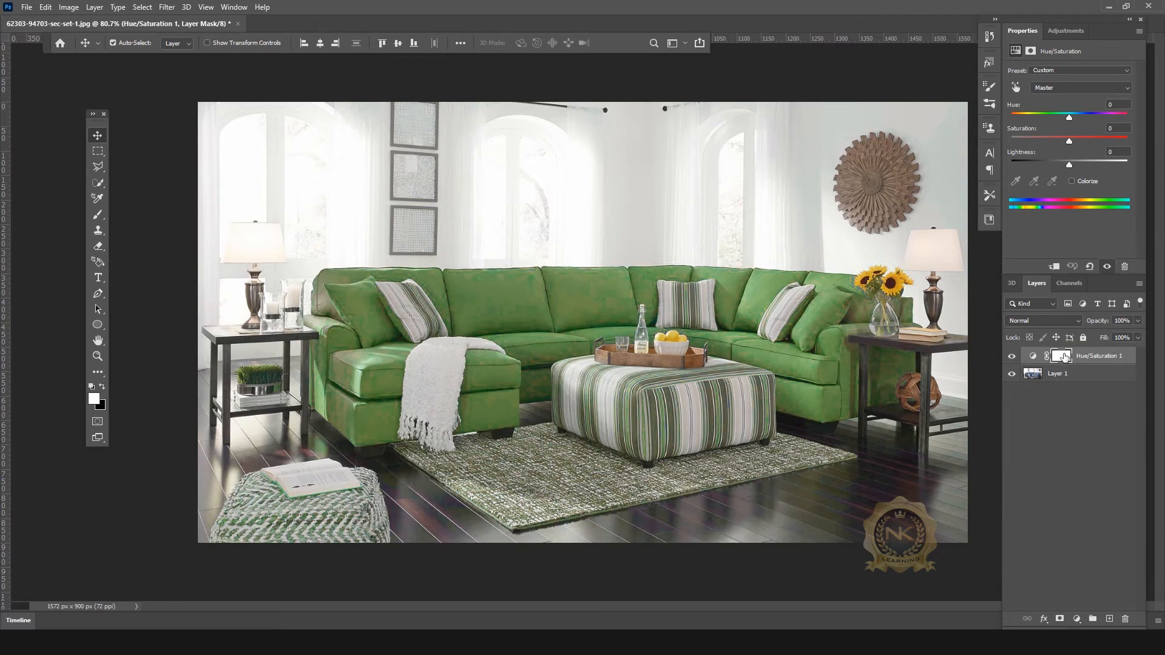
Replace the Hue/Saturation layer's blank mask with a new mask made from the loaded selection
right_click(1066, 358)
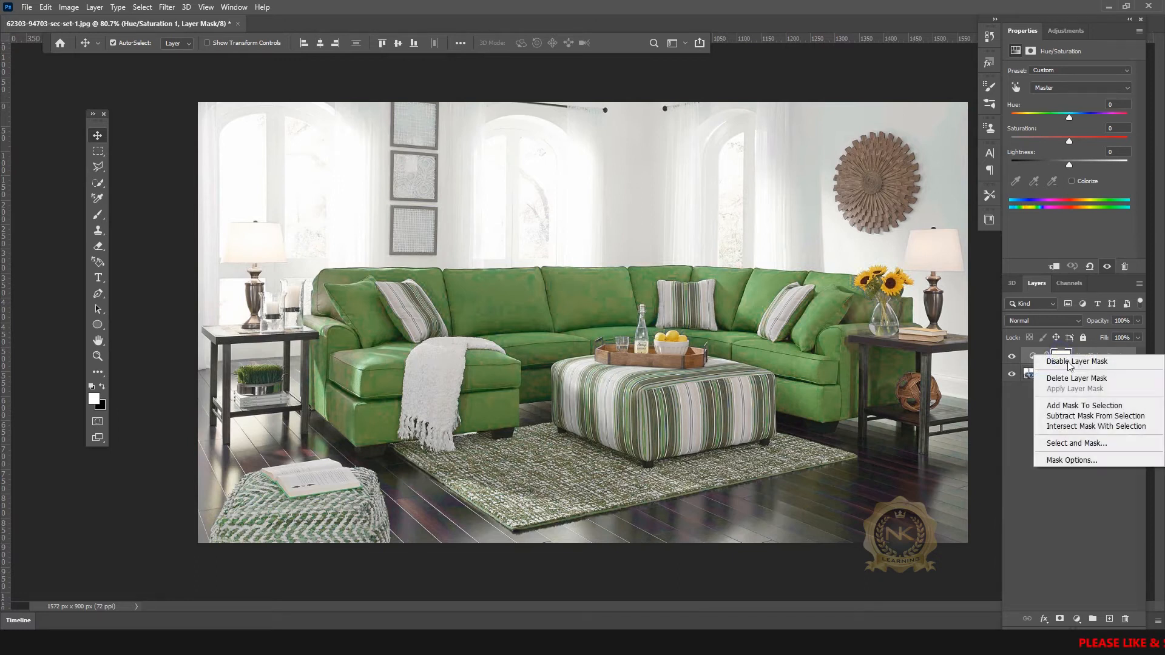
left_click(1076, 378)
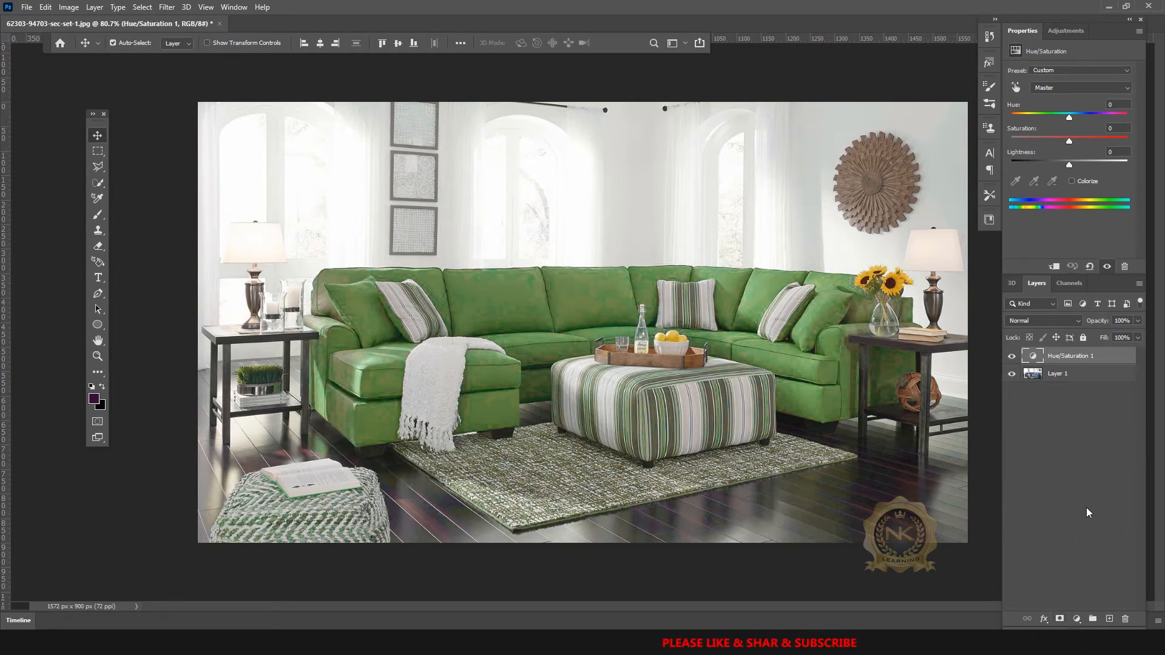
left_click(1060, 620)
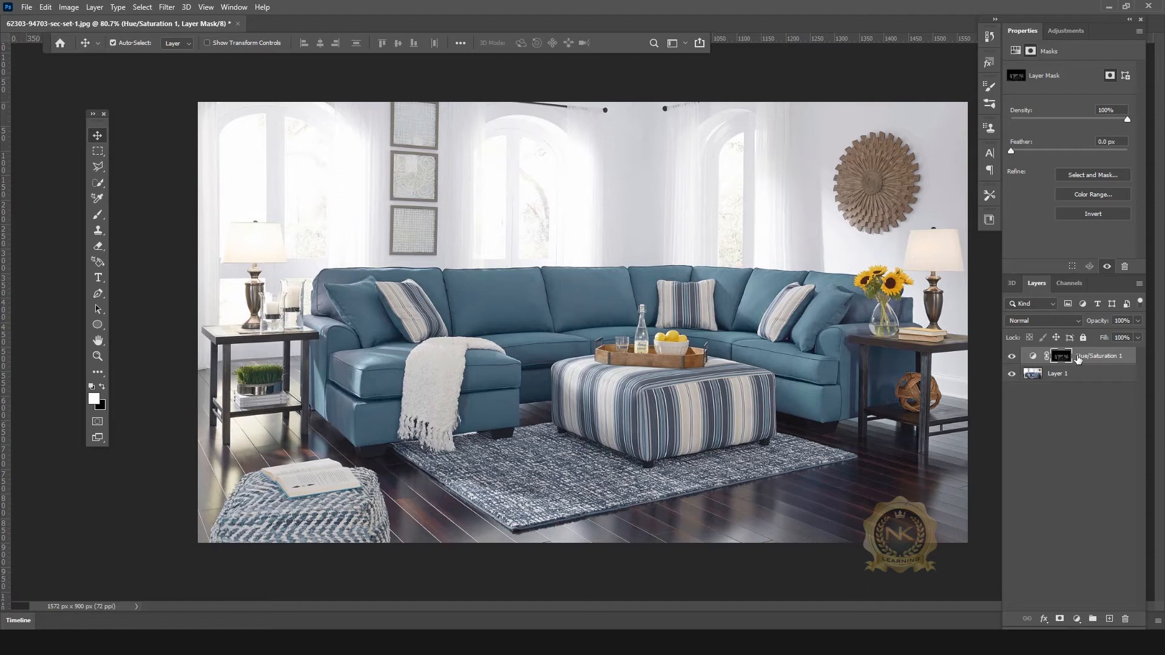
Set the Hue/Saturation adjustment's Blues hue to +91 and turn on Colorize
left_click(1035, 356)
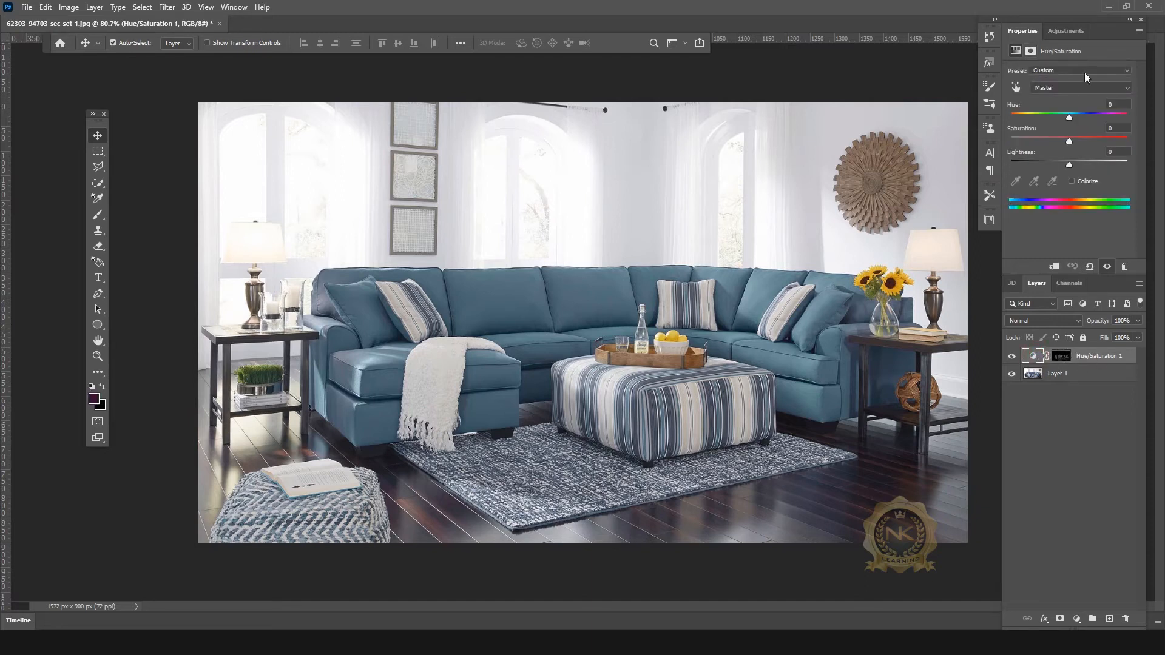
left_click(1016, 88)
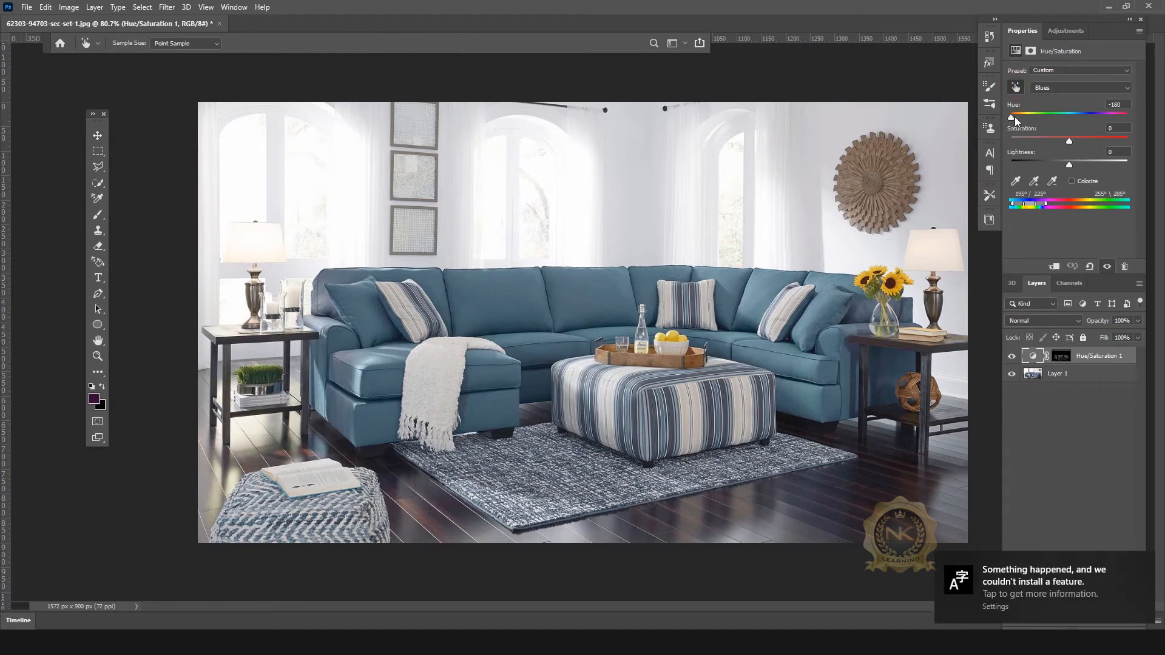
mouse_move(1116, 126)
left_mouse_down()
mouse_move(1129, 125)
mouse_move(1098, 132)
left_mouse_up()
left_click_drag(1015, 133, 1108, 136)
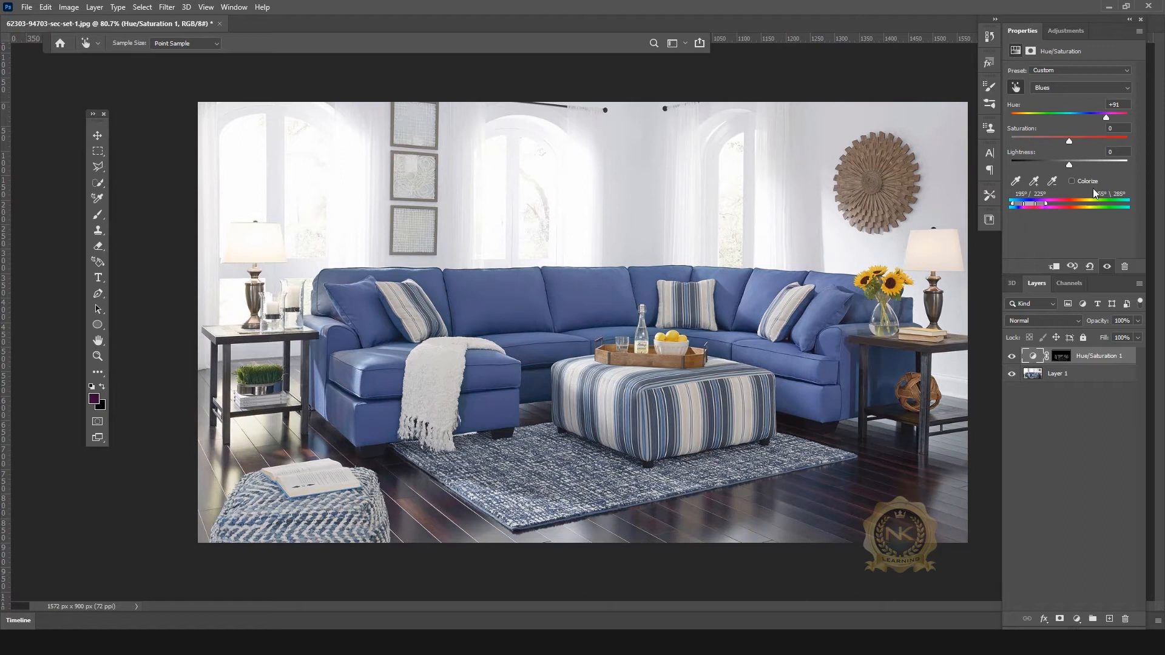
left_click(1072, 181)
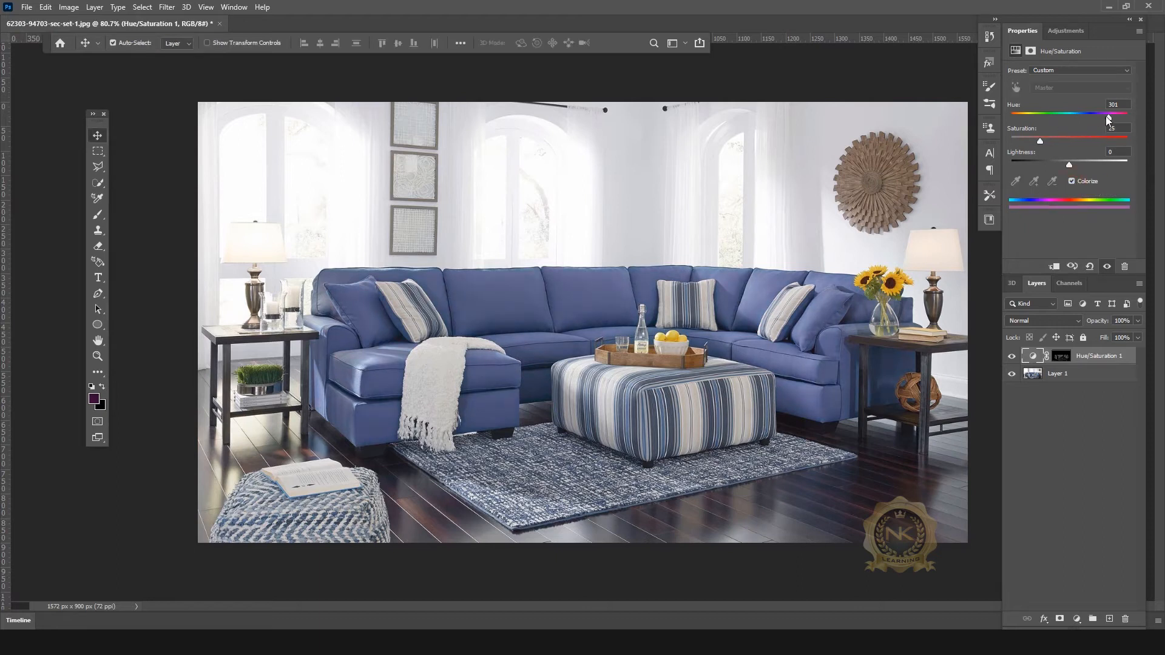
Try different colorized hues on the sofa and set Hue to 126 with Saturation at 85
left_click_drag(1080, 120, 1021, 120)
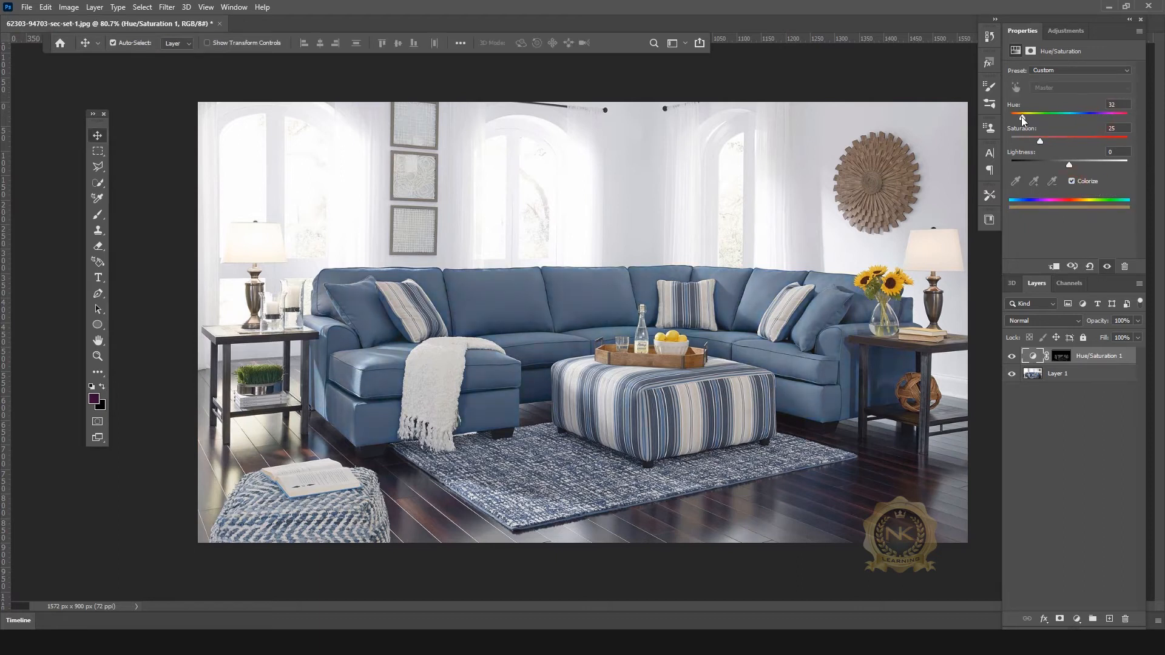
left_click_drag(1061, 118, 1091, 140)
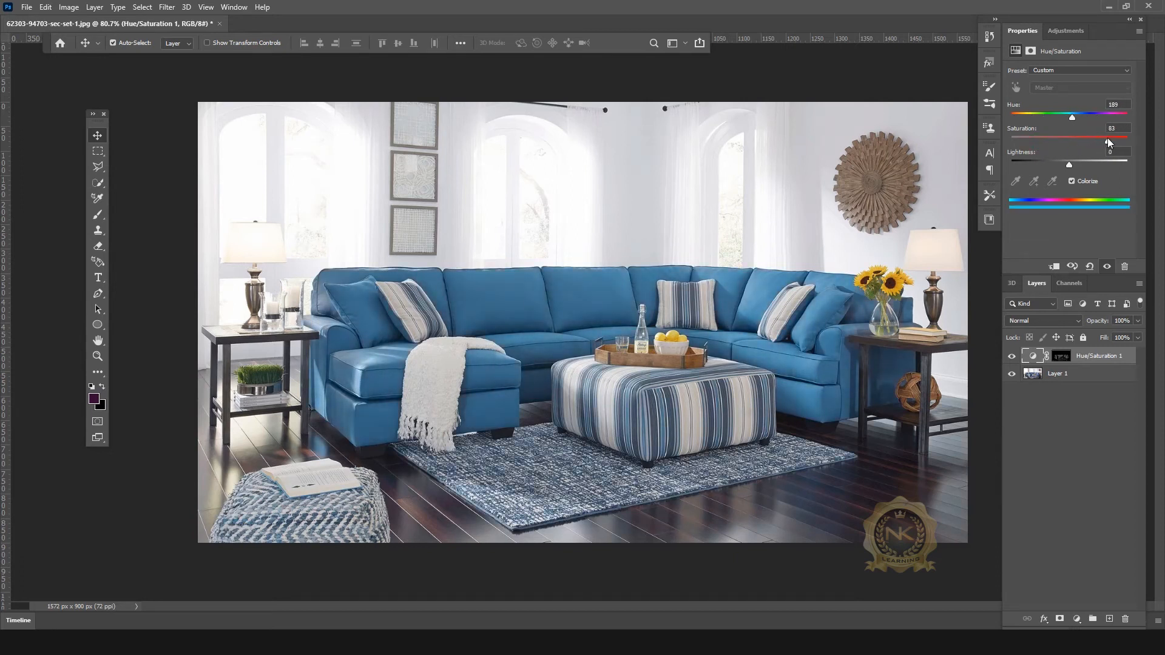
left_click_drag(1075, 119, 1010, 119)
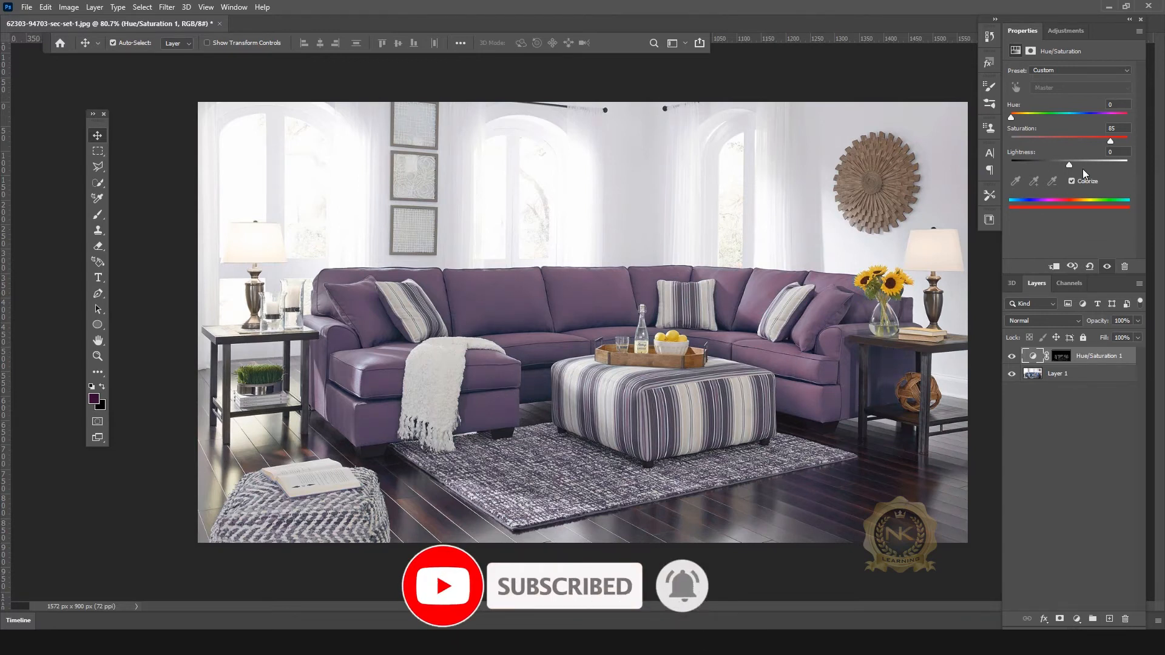
left_click_drag(1009, 119, 1051, 129)
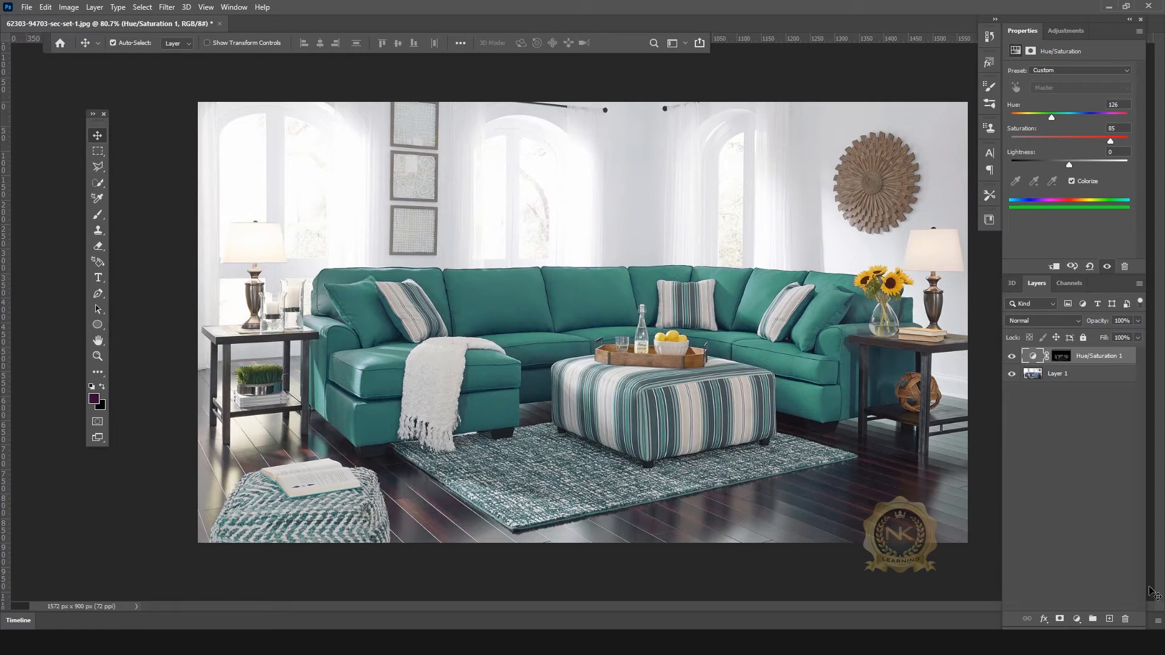
Compare the photo with and without the Hue/Saturation 1 layer by toggling its visibility
left_click(1012, 356)
left_click(1012, 357)
left_click(1010, 358)
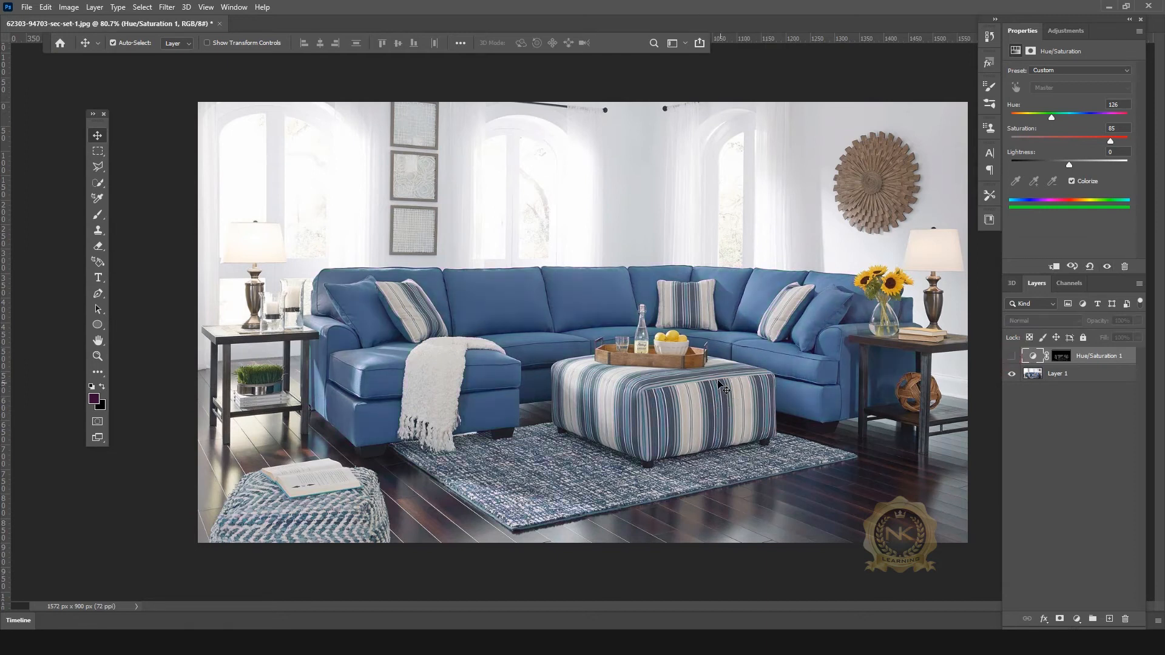
left_click(1012, 357)
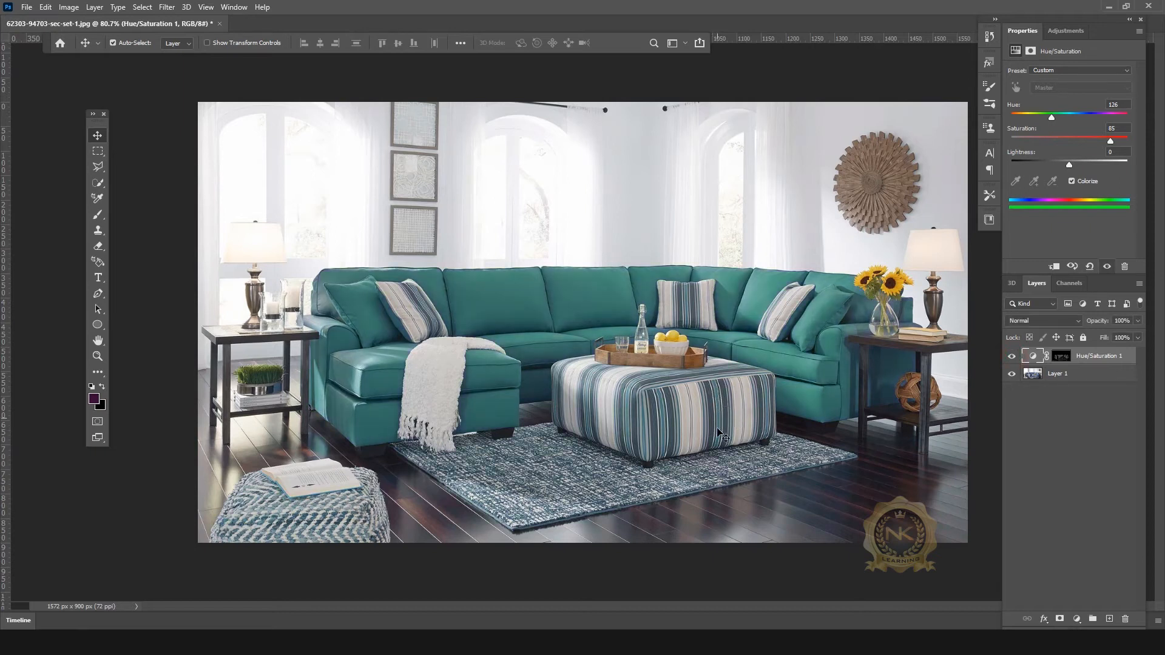
Set the colorized adjustment to Hue 146, Saturation 95 and Lightness -4
left_click_drag(1043, 123, 995, 123)
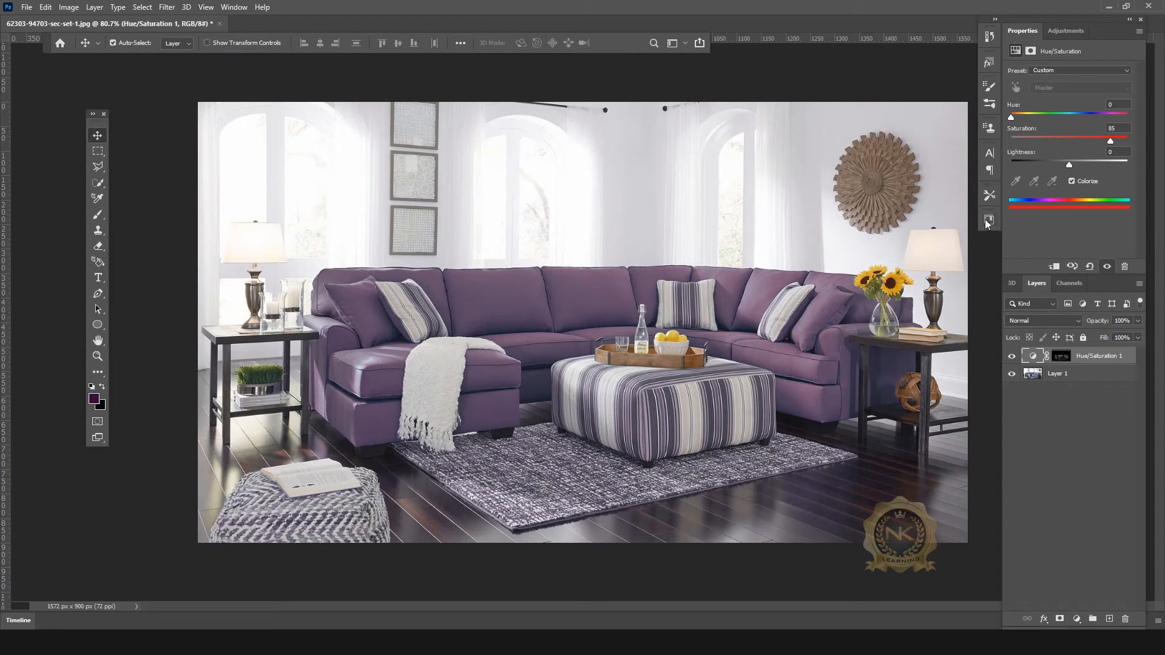
left_click_drag(1012, 118, 1123, 117)
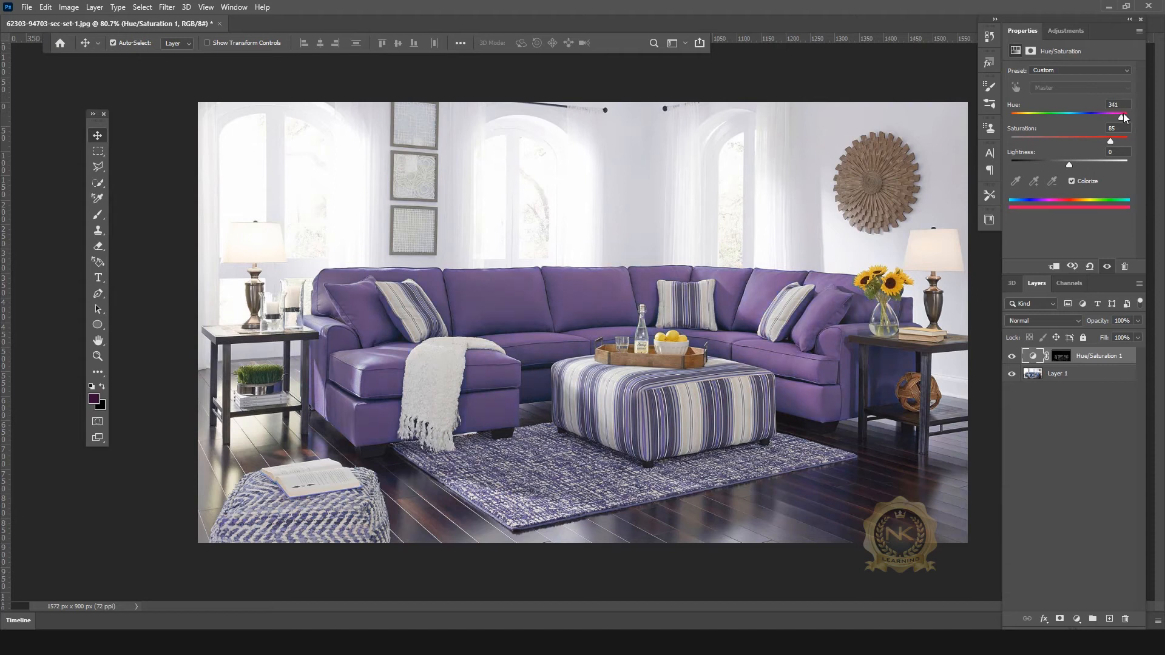
left_click_drag(1123, 115, 1044, 121)
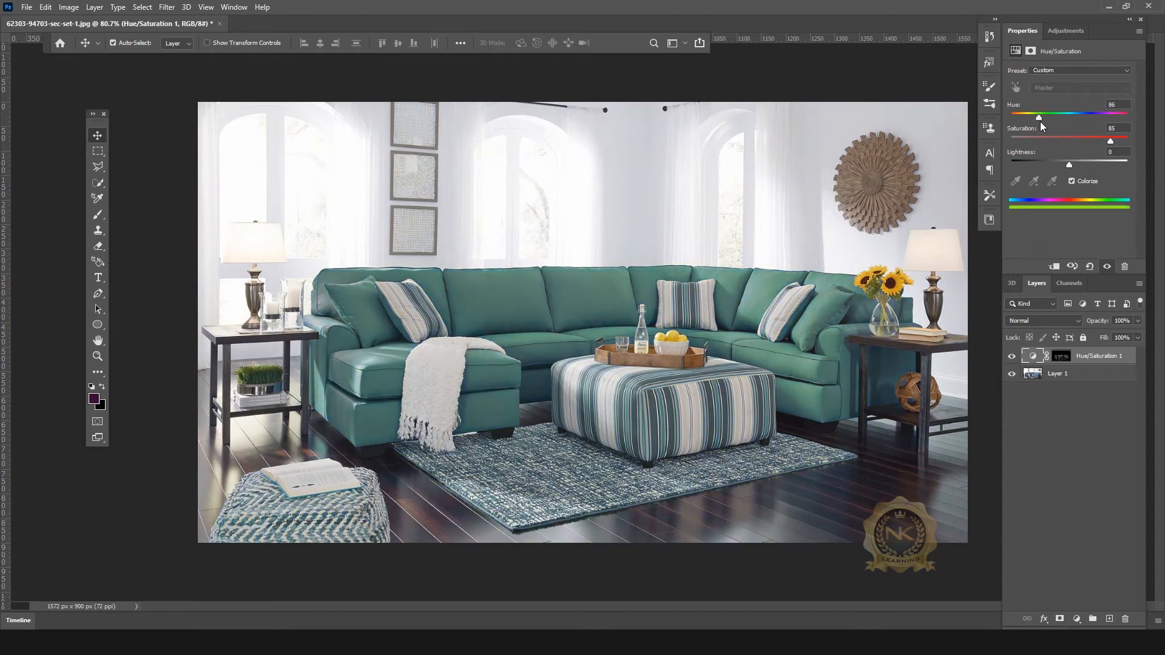
mouse_move(1070, 165)
left_mouse_down()
mouse_move(1087, 165)
mouse_move(1066, 164)
left_mouse_up()
left_click_drag(1117, 140, 1122, 140)
left_click_drag(1040, 119, 1061, 120)
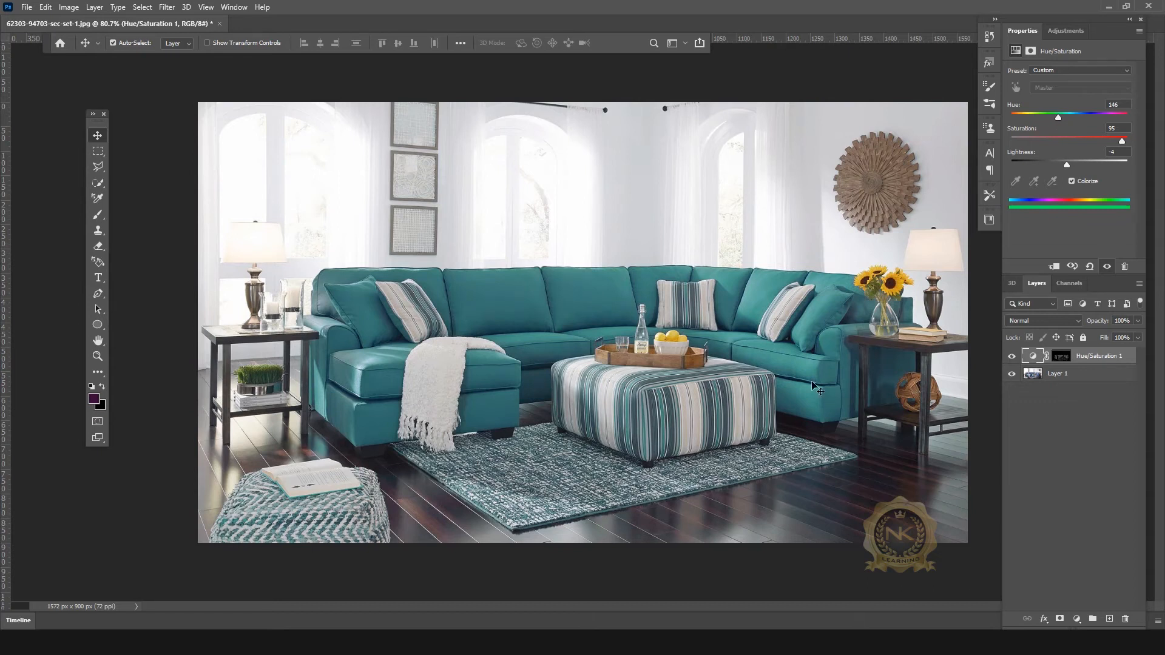
Inspect the recoloured photo without the interface panels and compare it with the original colours at closer zoom
key("Tab")
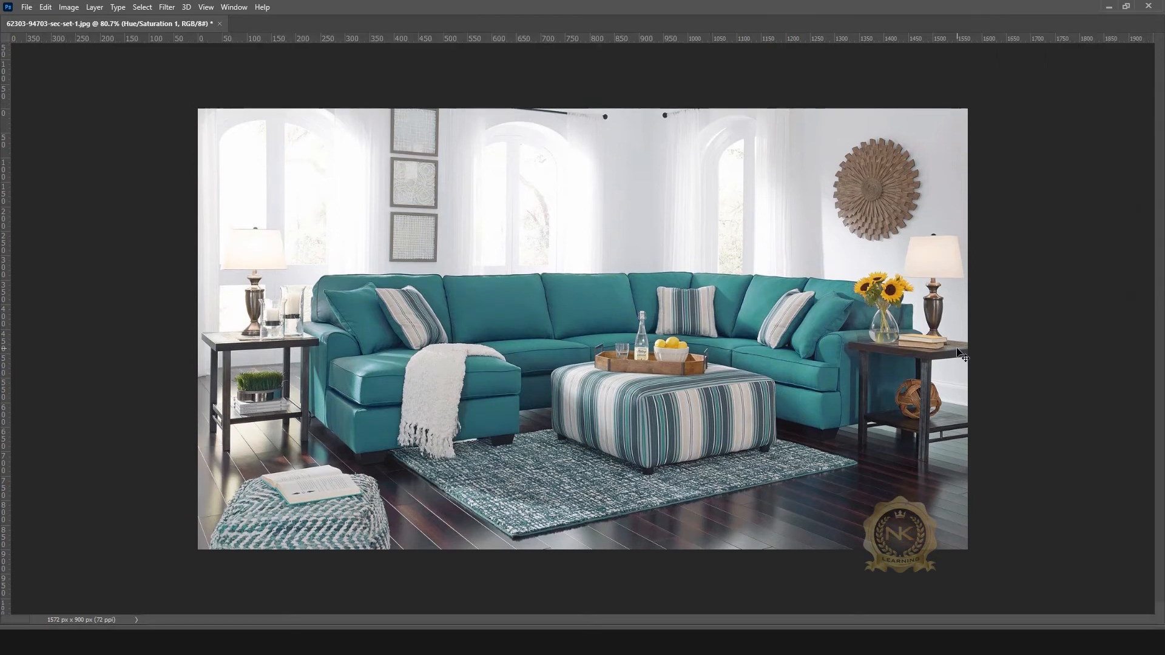
key("ctrl+0")
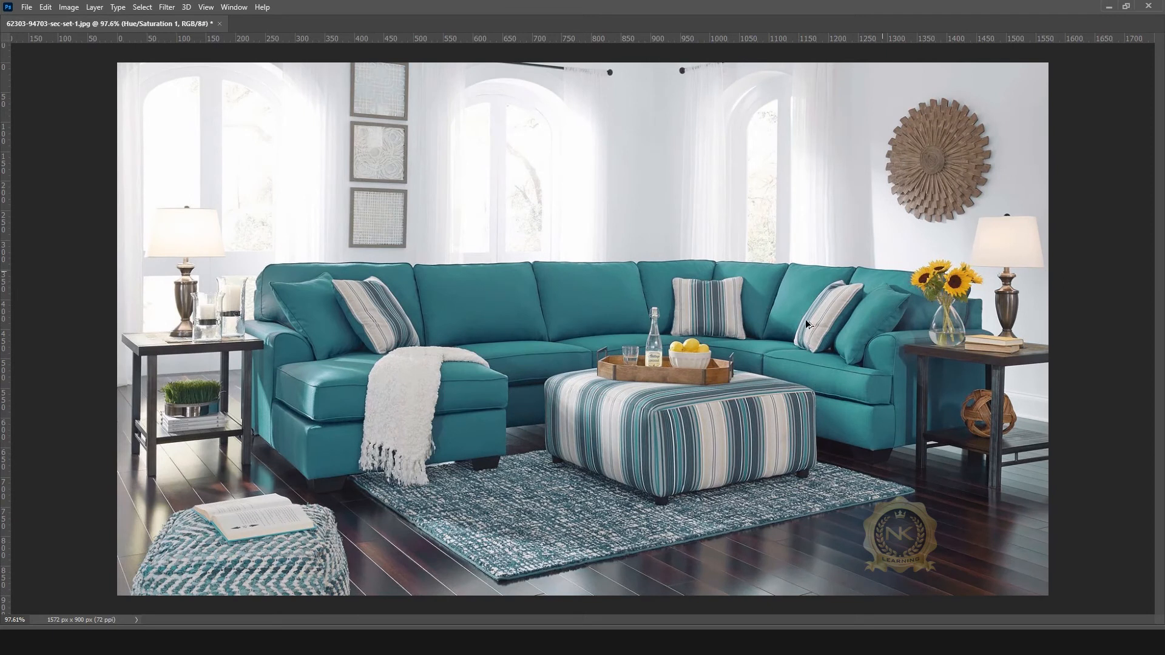
scroll(762, 337, "up", 1)
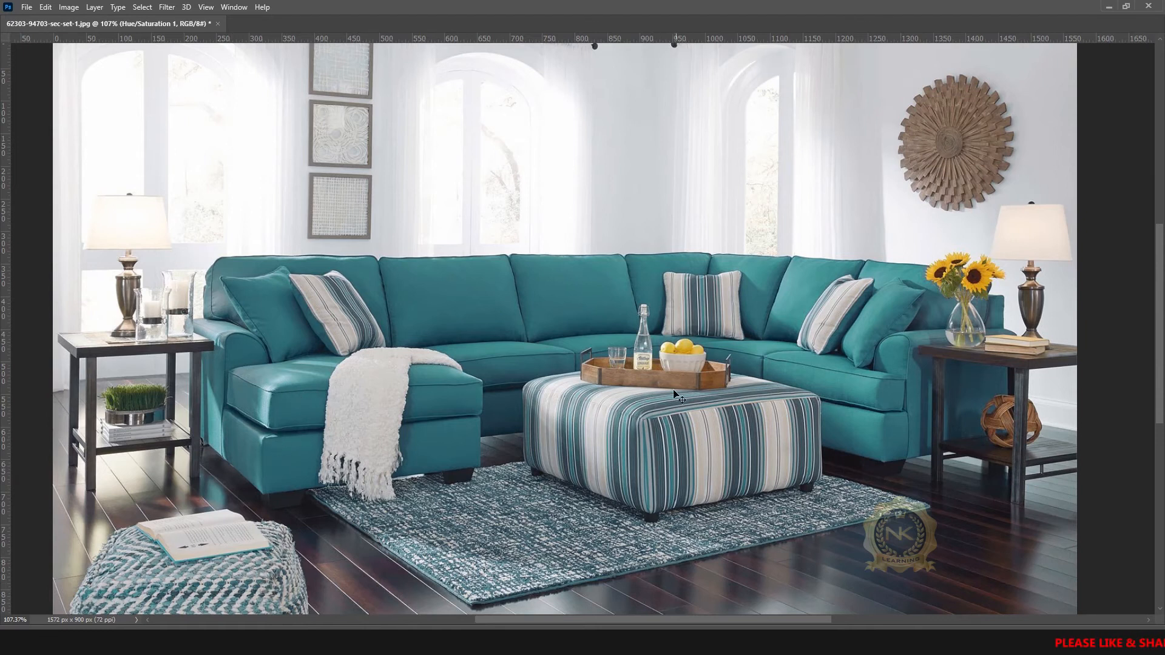
key("Tab")
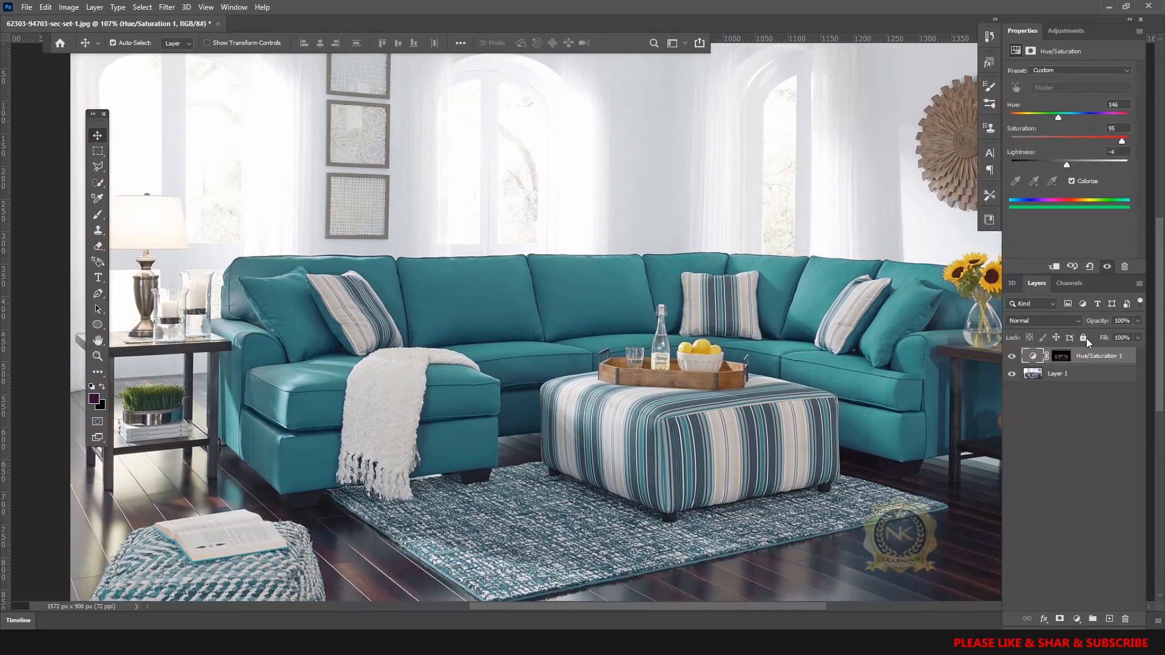
left_click(1013, 356)
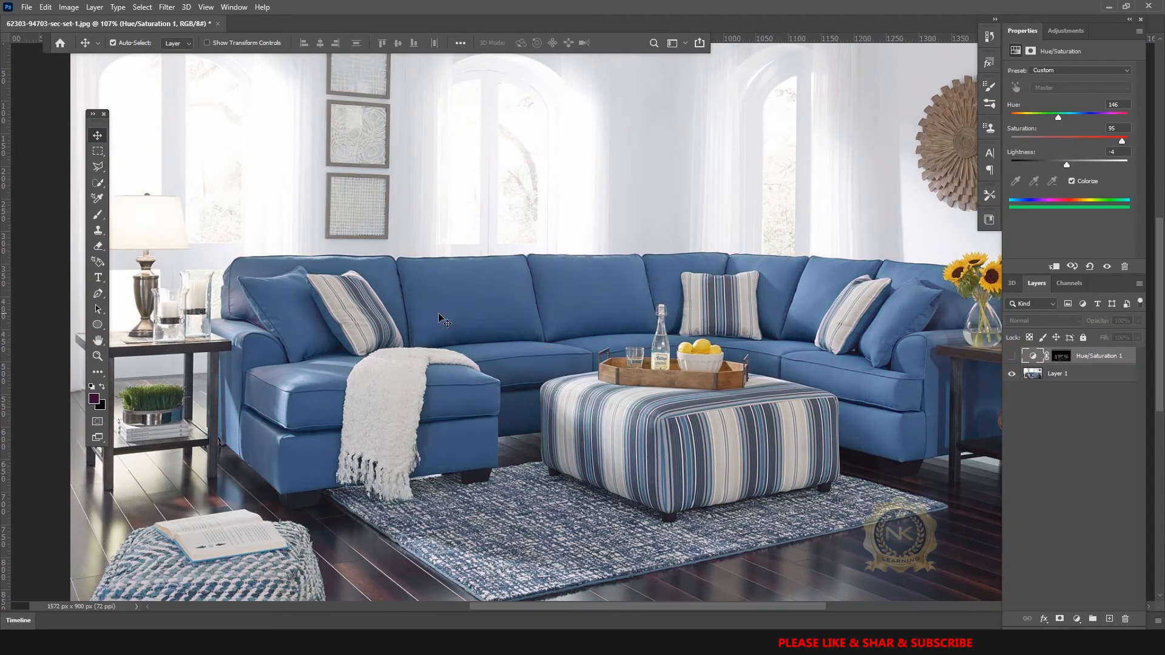
left_click(1012, 356)
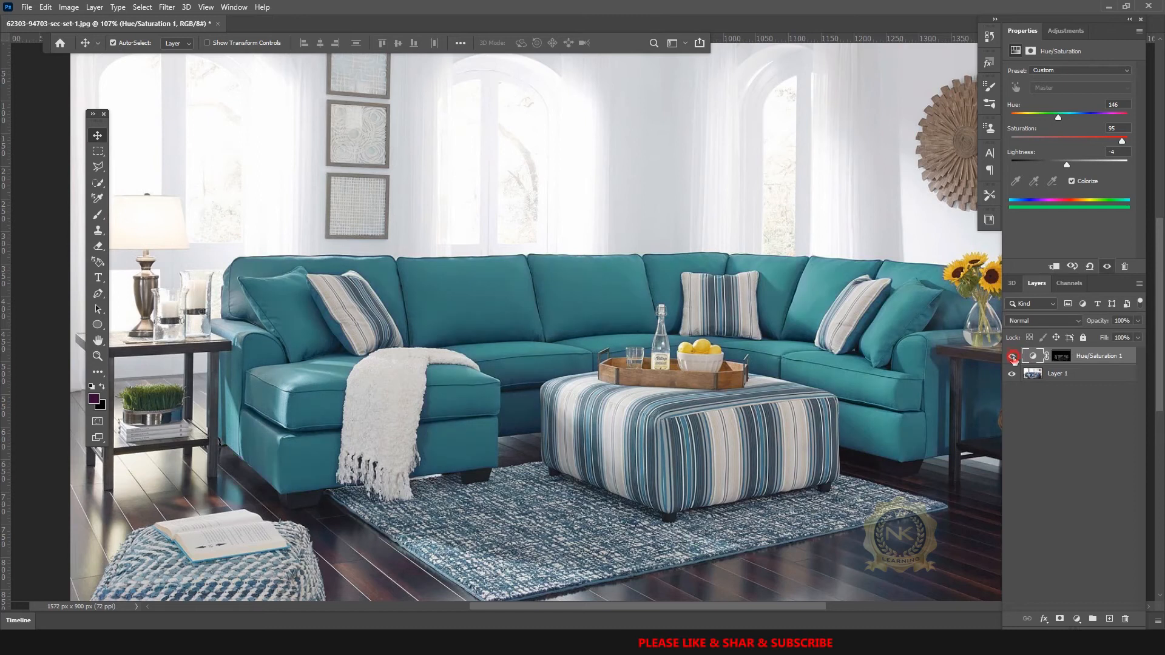
key("Tab")
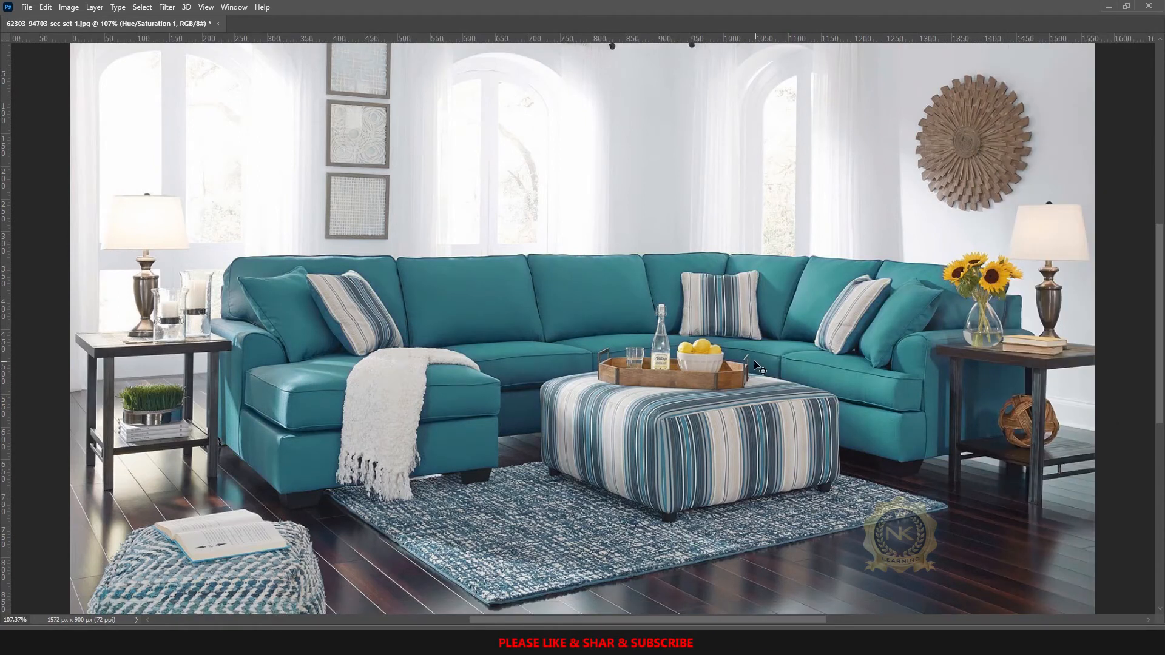
key("ctrl+0")
key("Tab")
key("ctrl+0")
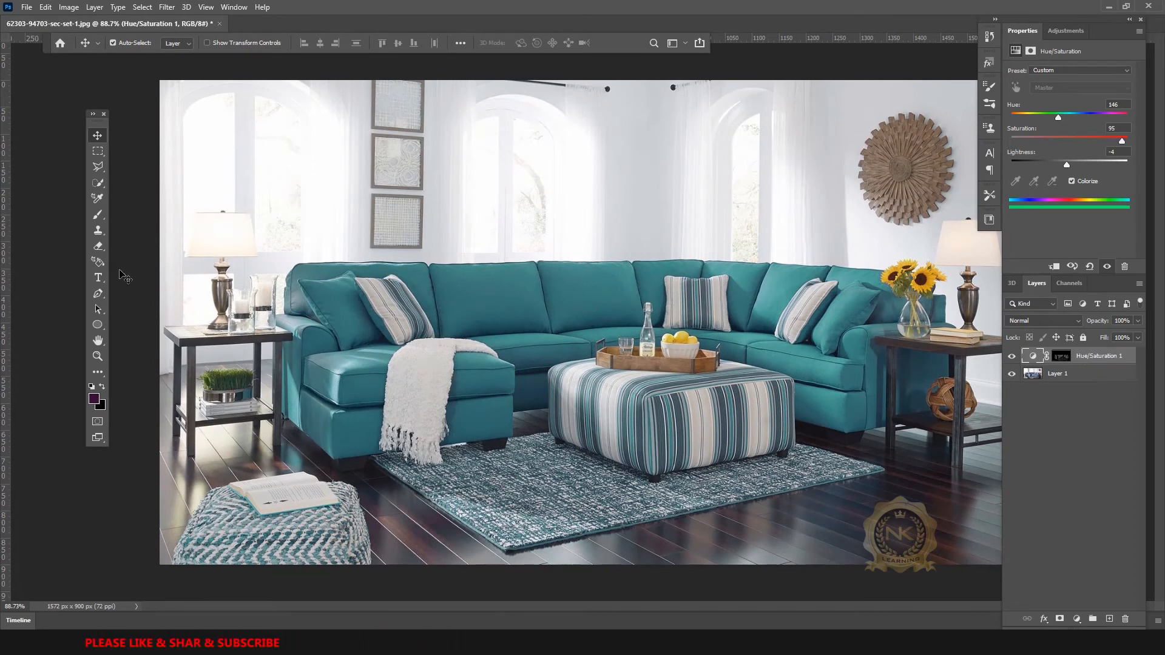
Choose the Brush tool and make the Hue/Saturation 1 layer's mask active
left_click(96, 217)
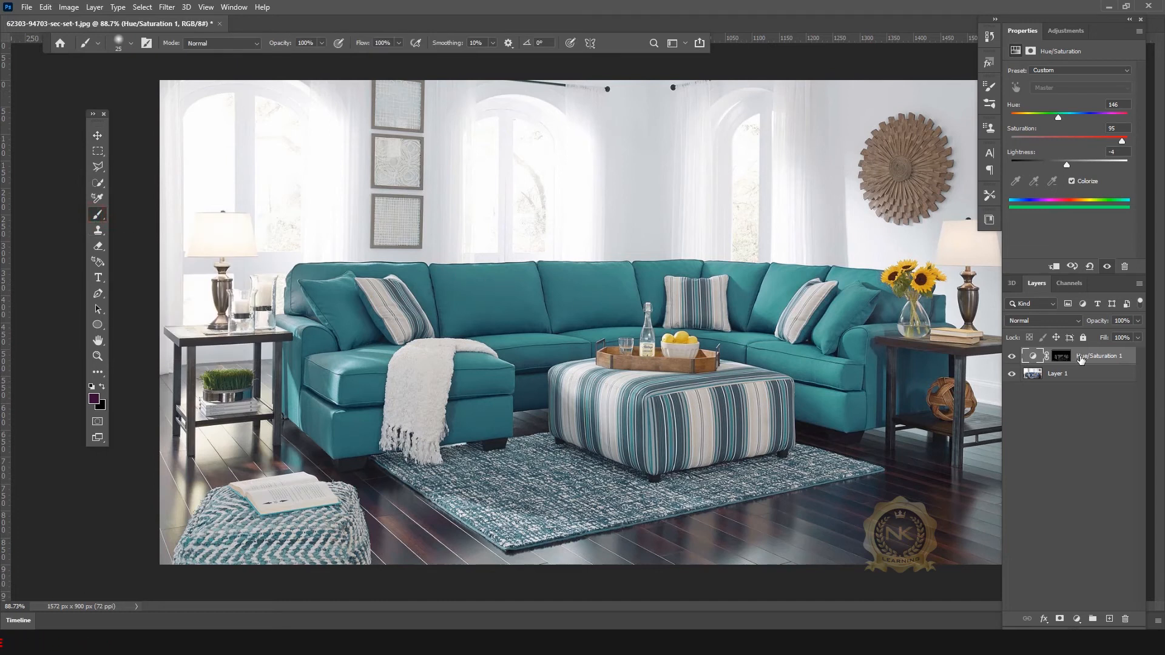
left_click(1075, 376)
left_click(1089, 358)
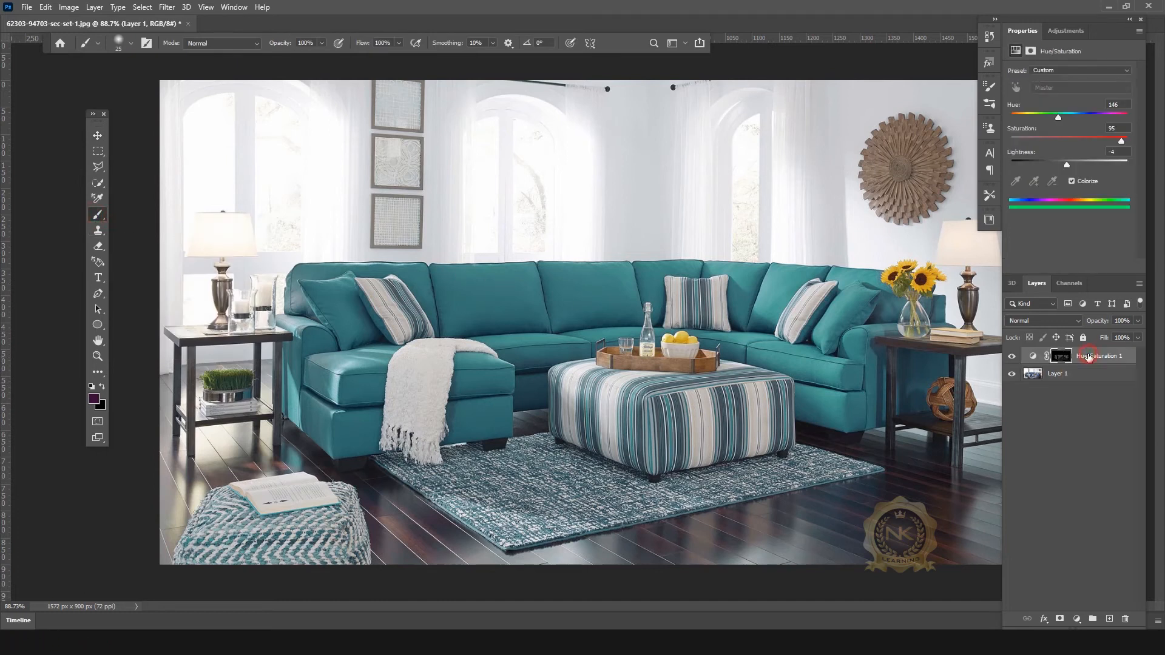
Turn off Colorize and target the Blues range by sampling the sofa with the on-image adjustment tool
mouse_move(1060, 114)
left_mouse_down()
mouse_move(1087, 114)
mouse_move(1017, 122)
left_mouse_up()
key("v")
left_click(1080, 180)
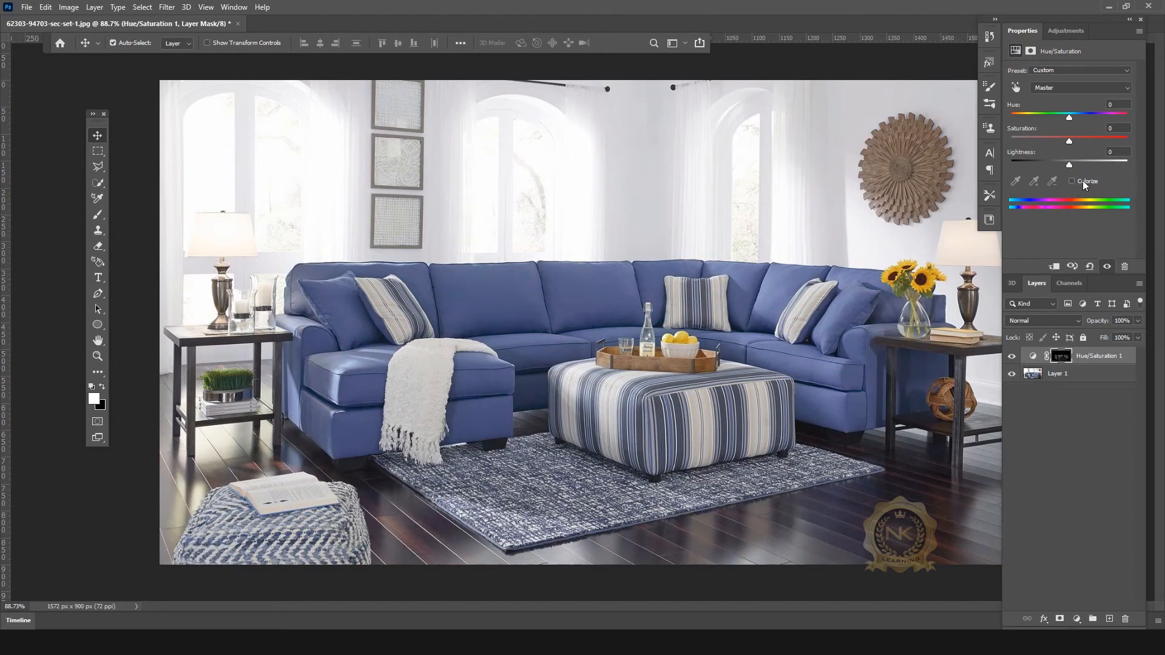
left_click(1014, 87)
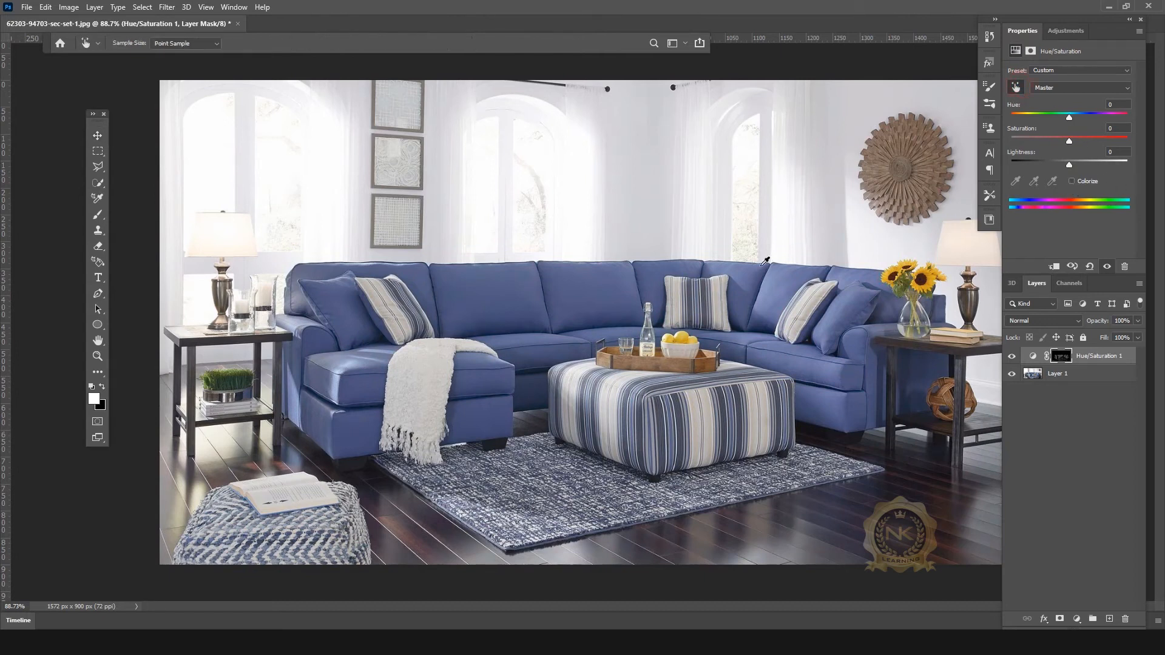
left_click_drag(603, 285, 782, 280)
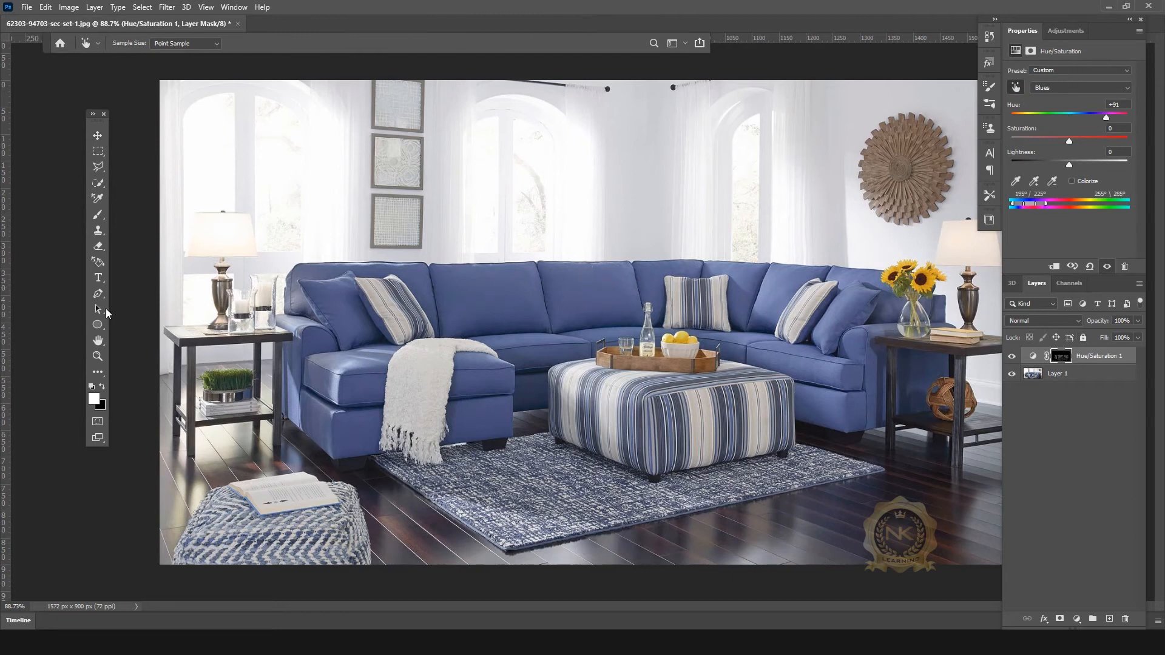
Paint white on the Hue/Saturation mask over the sofa, ottoman and rug, enlarging the brush to 125
left_click(98, 215)
mouse_move(386, 305)
left_mouse_down()
mouse_move(373, 339)
mouse_move(340, 303)
mouse_move(397, 322)
mouse_move(368, 299)
mouse_move(351, 331)
mouse_move(396, 322)
mouse_move(374, 287)
mouse_move(315, 280)
mouse_move(336, 269)
mouse_move(300, 271)
mouse_move(297, 406)
mouse_move(273, 312)
mouse_move(293, 327)
mouse_move(325, 421)
mouse_move(352, 345)
mouse_move(325, 318)
mouse_move(347, 382)
mouse_move(303, 288)
mouse_move(354, 386)
mouse_move(334, 451)
mouse_move(366, 443)
mouse_move(296, 420)
mouse_move(347, 450)
mouse_move(367, 413)
left_mouse_up()
mouse_move(383, 359)
left_mouse_down()
mouse_move(495, 346)
mouse_move(475, 348)
mouse_move(439, 381)
mouse_move(515, 383)
mouse_move(435, 426)
mouse_move(549, 431)
mouse_move(531, 416)
mouse_move(592, 349)
mouse_move(469, 379)
mouse_move(612, 336)
mouse_move(544, 348)
mouse_move(459, 340)
mouse_move(644, 320)
mouse_move(548, 314)
mouse_move(446, 326)
mouse_move(624, 307)
mouse_move(630, 284)
mouse_move(409, 275)
mouse_move(613, 261)
mouse_move(412, 275)
mouse_move(548, 295)
mouse_move(387, 315)
mouse_move(448, 323)
mouse_move(401, 277)
mouse_move(333, 265)
mouse_move(336, 278)
mouse_move(564, 290)
mouse_move(539, 290)
mouse_move(740, 269)
mouse_move(655, 280)
mouse_move(753, 295)
mouse_move(681, 304)
mouse_move(635, 330)
mouse_move(782, 347)
mouse_move(758, 357)
mouse_move(775, 355)
mouse_move(716, 290)
mouse_move(727, 334)
mouse_move(830, 259)
mouse_move(798, 319)
mouse_move(794, 291)
mouse_move(674, 302)
mouse_move(873, 302)
mouse_move(724, 404)
mouse_move(787, 395)
mouse_move(775, 389)
mouse_move(703, 429)
mouse_move(732, 440)
mouse_move(640, 455)
mouse_move(570, 443)
mouse_move(674, 409)
mouse_move(744, 404)
mouse_move(741, 368)
mouse_move(653, 413)
mouse_move(853, 401)
mouse_move(846, 412)
mouse_move(929, 358)
mouse_move(908, 307)
mouse_move(911, 340)
mouse_move(856, 304)
mouse_move(849, 315)
mouse_move(886, 261)
mouse_move(922, 298)
mouse_move(889, 327)
mouse_move(941, 370)
mouse_move(807, 428)
mouse_move(850, 396)
left_mouse_up()
key("]")
key("]")
key("]")
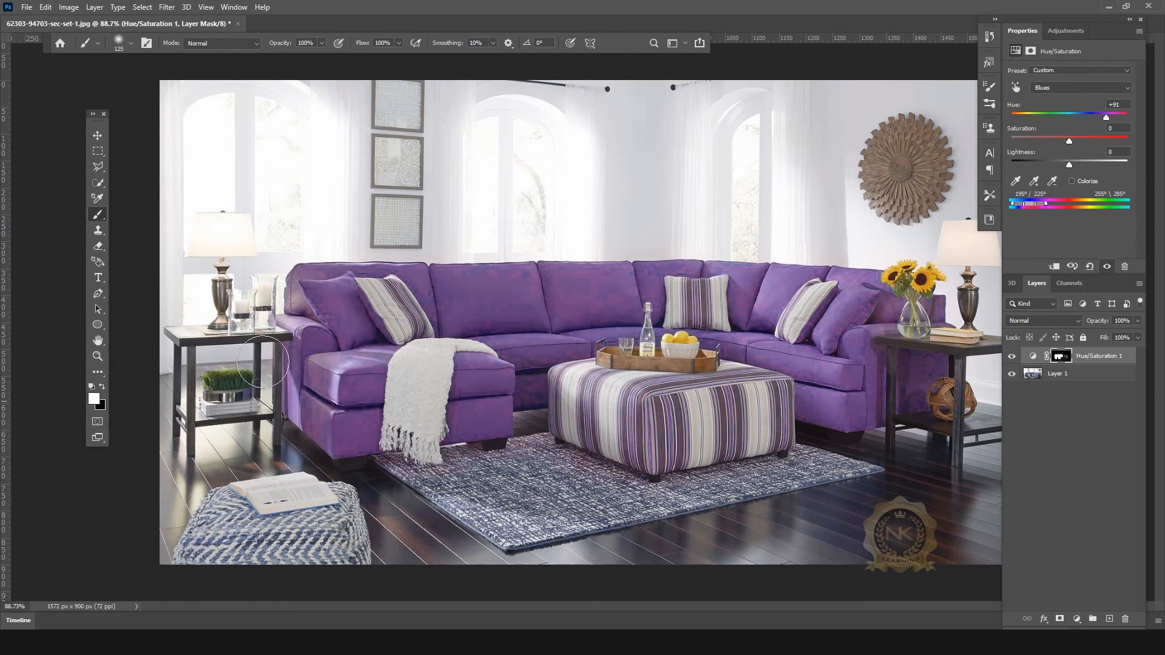
left_click_drag(838, 275, 628, 331)
mouse_move(739, 276)
left_mouse_down()
mouse_move(678, 276)
mouse_move(804, 276)
mouse_move(638, 268)
mouse_move(744, 277)
left_mouse_up()
mouse_move(720, 483)
left_mouse_down()
mouse_move(813, 471)
mouse_move(827, 455)
mouse_move(821, 470)
mouse_move(530, 530)
mouse_move(410, 482)
mouse_move(552, 462)
mouse_move(539, 489)
left_mouse_up()
left_click_drag(334, 394, 336, 437)
Try several Blues hues, including -126, -180 and -38, and set the hue to -31
left_click_drag(1107, 117, 1024, 130)
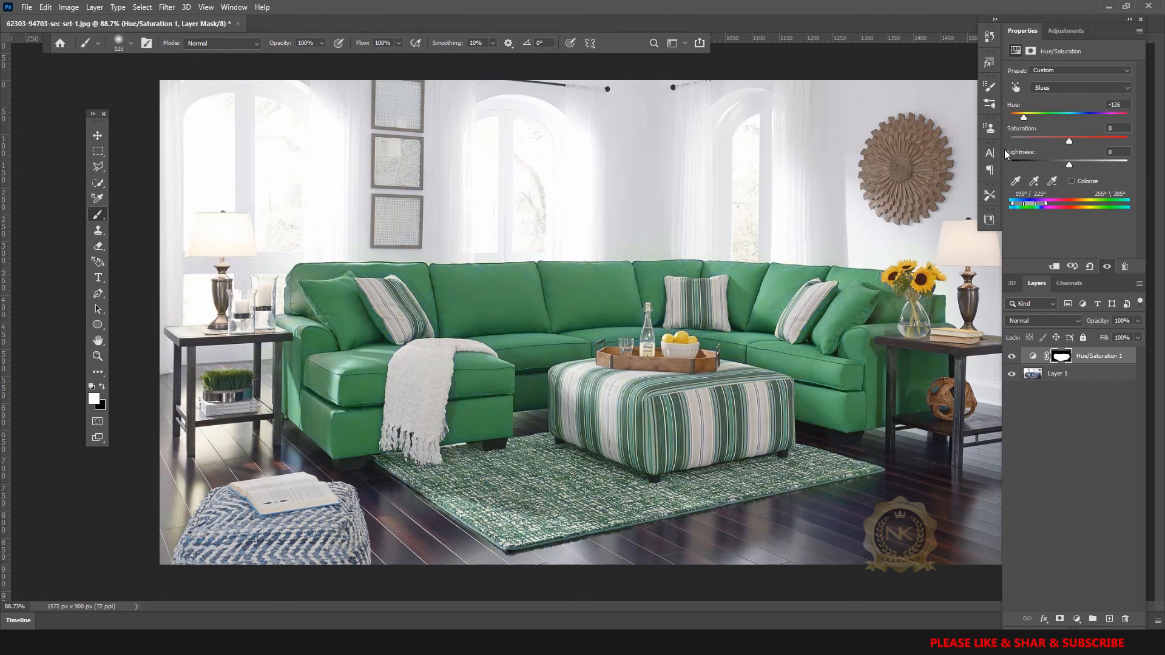
left_click_drag(1024, 118, 1010, 119)
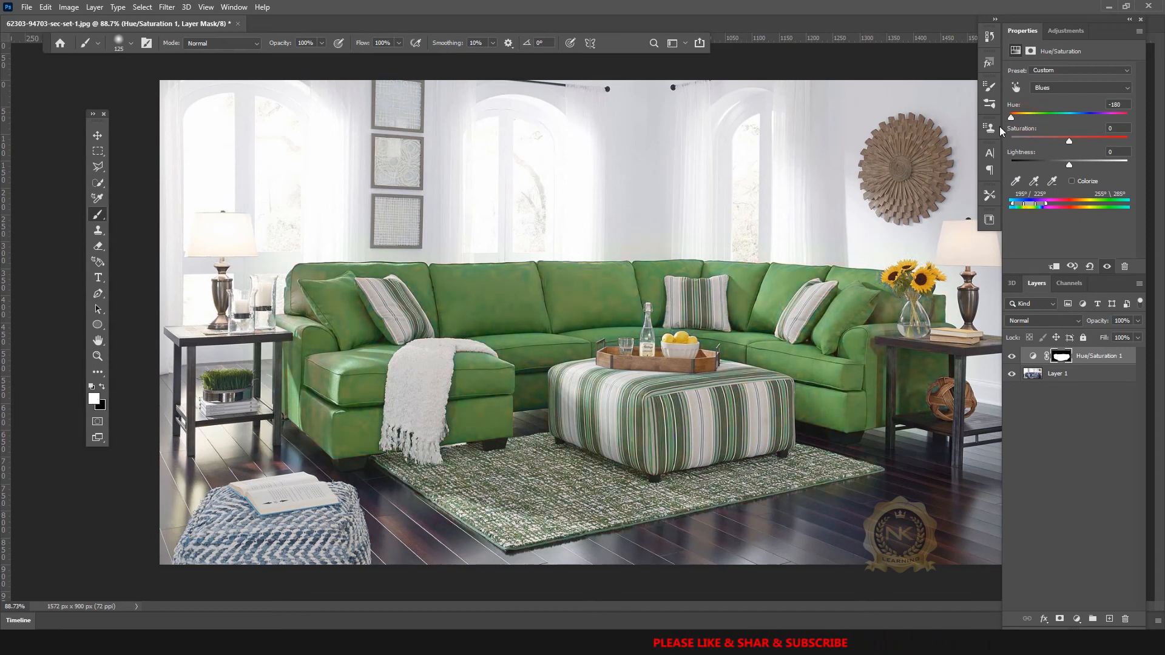
left_click_drag(1020, 119, 1047, 117)
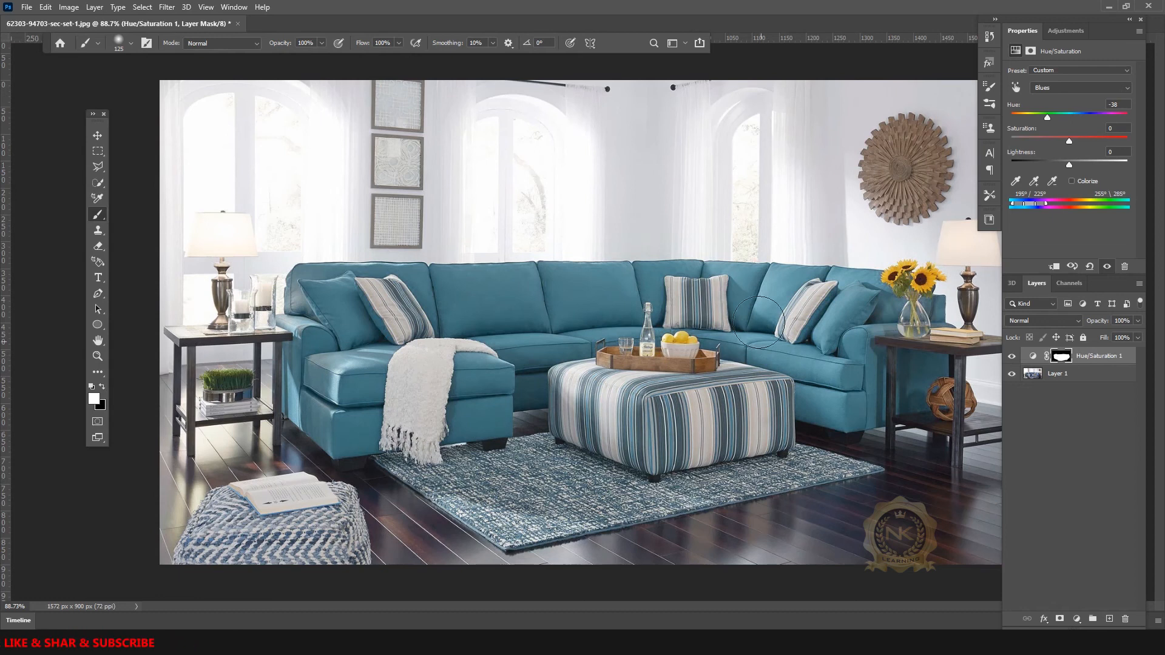
left_click(97, 135)
key("ctrl+minus")
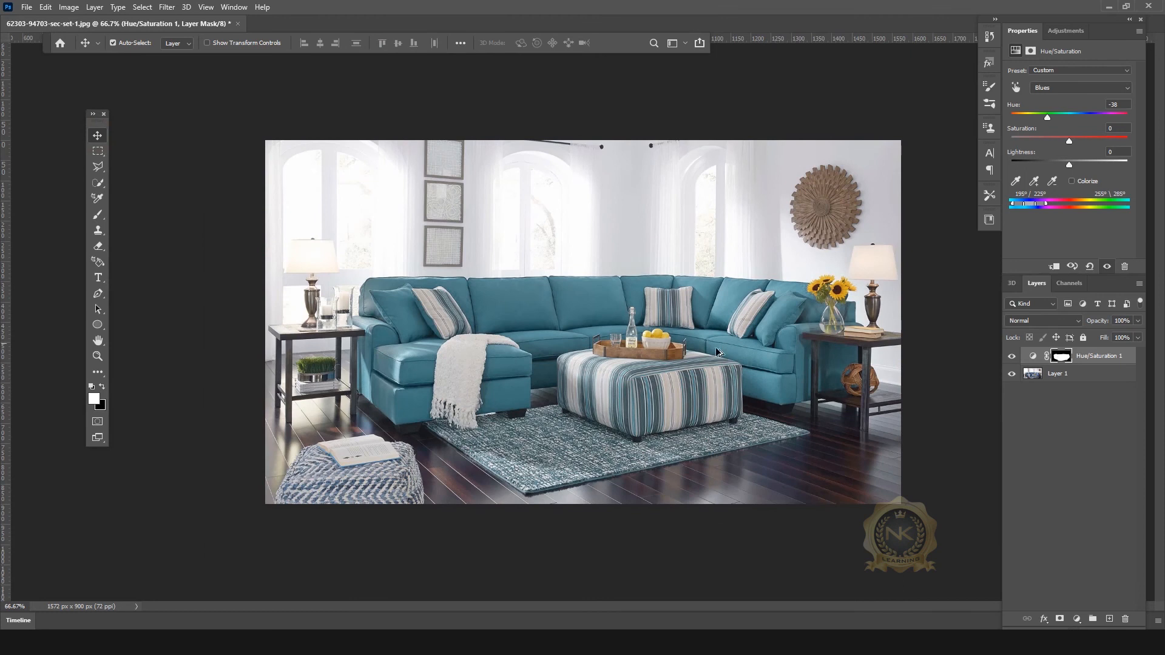
scroll(751, 380, "up", 2)
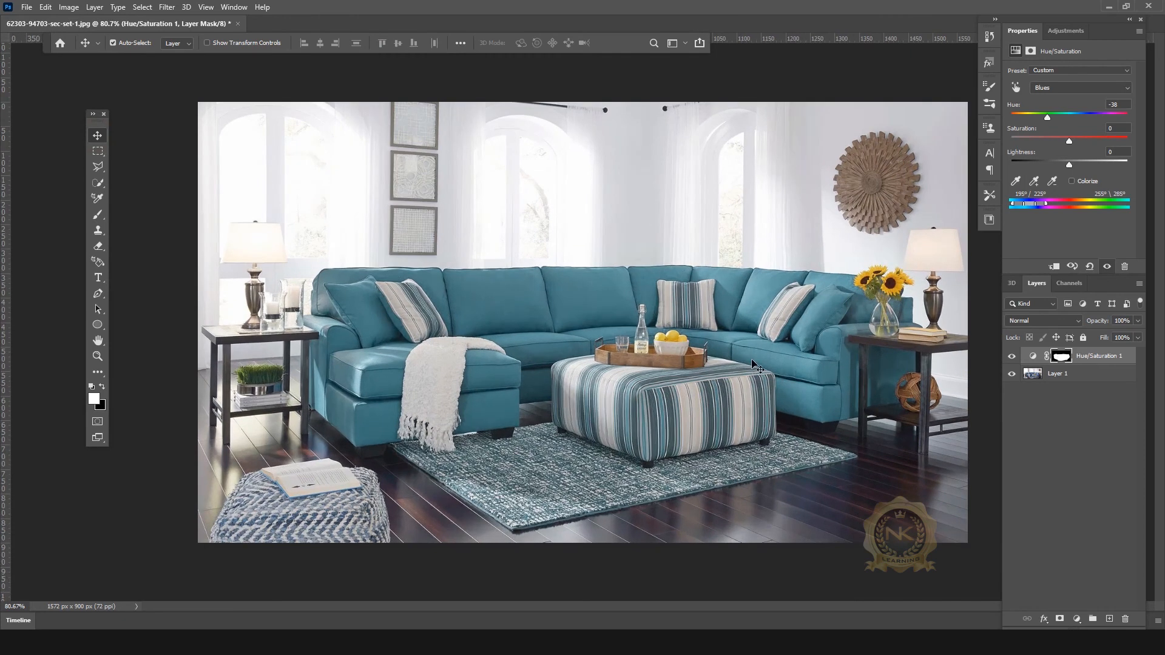
left_click_drag(1052, 121, 1060, 120)
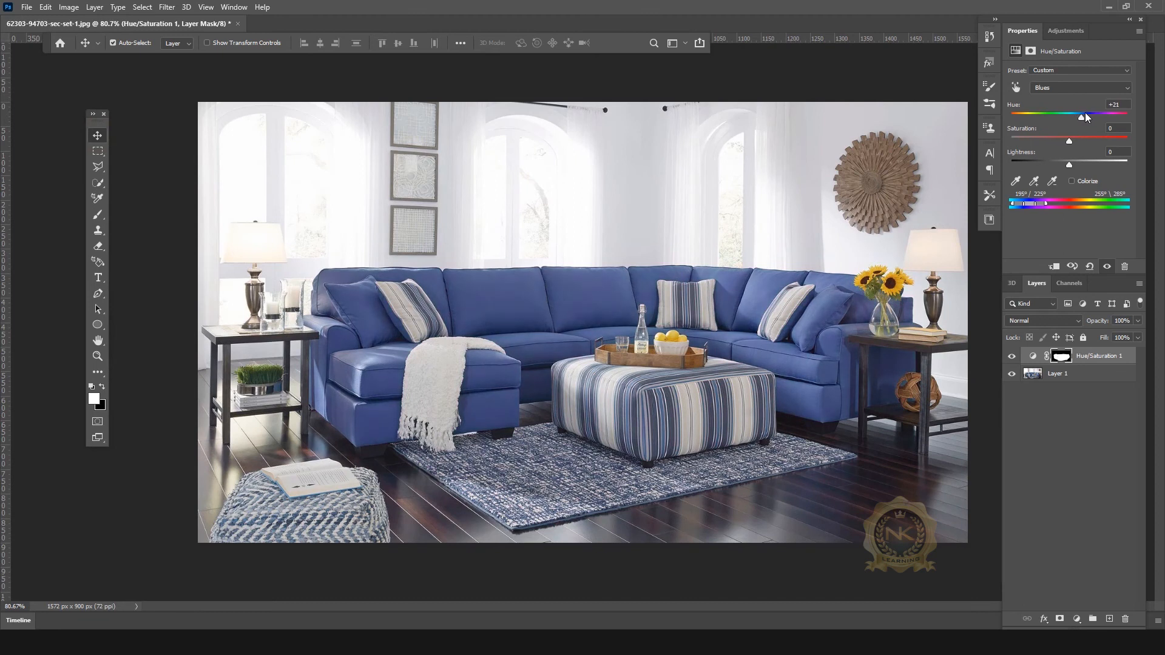
left_click_drag(1096, 117, 1045, 125)
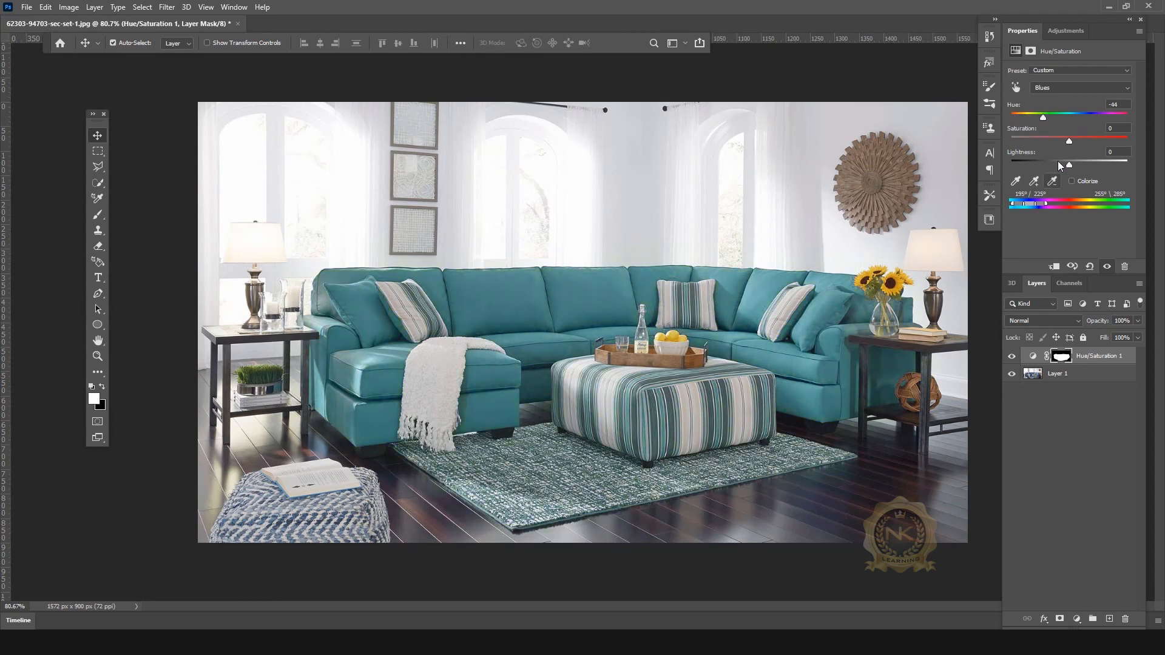
left_click_drag(1051, 121, 1047, 122)
Toggle the visibility of Layer 1 and the Hue/Saturation layer to check the masked recolouring against the original
left_click(1012, 373)
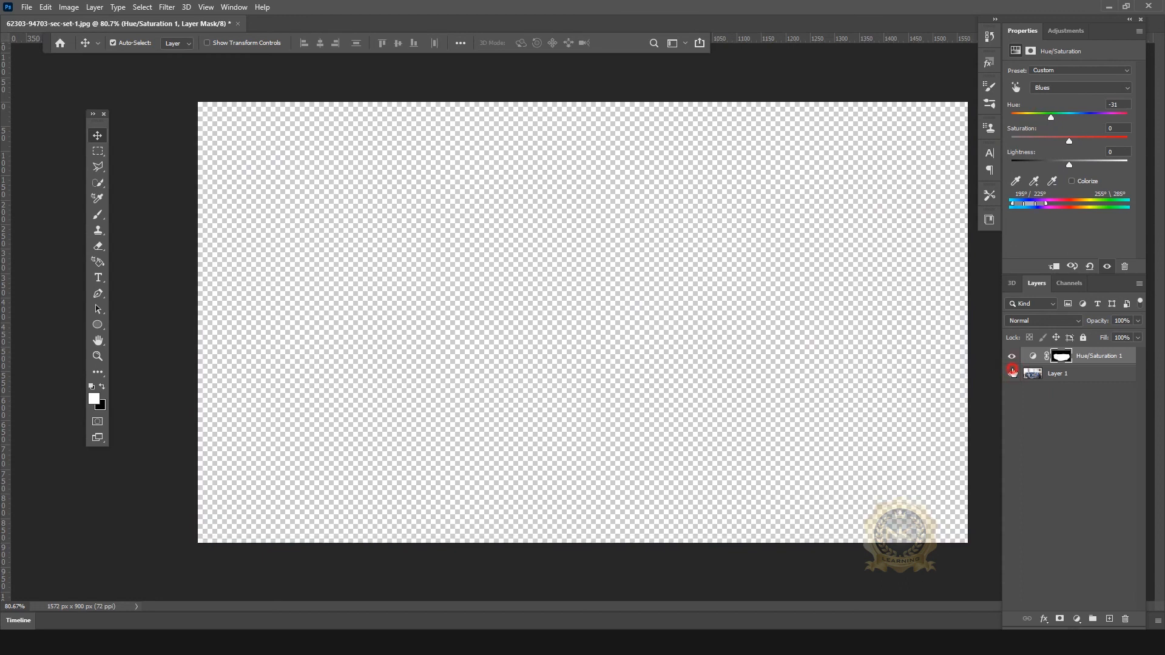
left_click(1012, 372)
left_click(1012, 357)
left_click(1011, 356)
left_click(1011, 356)
left_click(1012, 356)
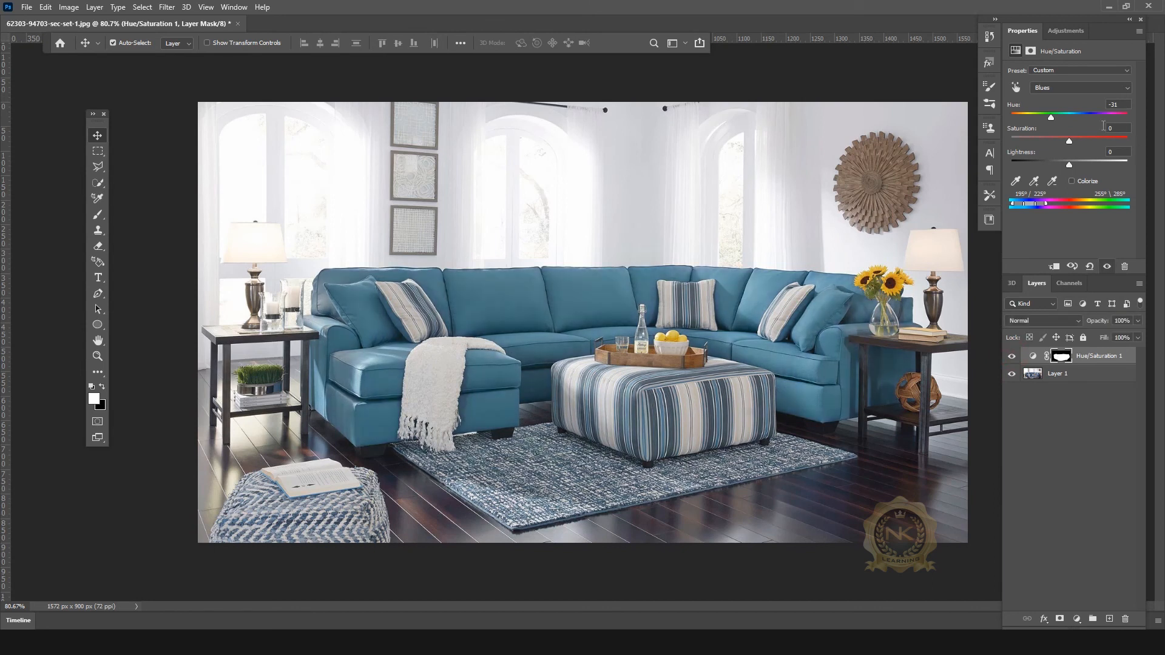
Preview the photo without the adjustment and shift the Blues hue to -116
left_click_drag(1058, 121, 1082, 118)
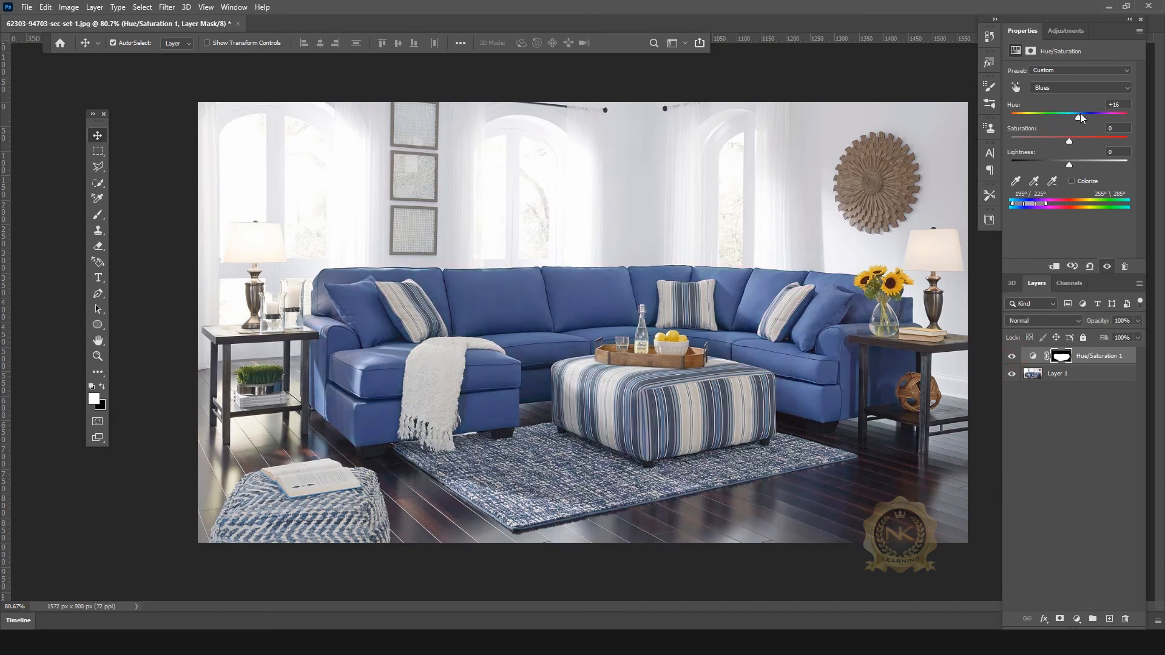
left_click(1012, 357)
left_click(1106, 267)
left_click_drag(1087, 123, 1010, 117)
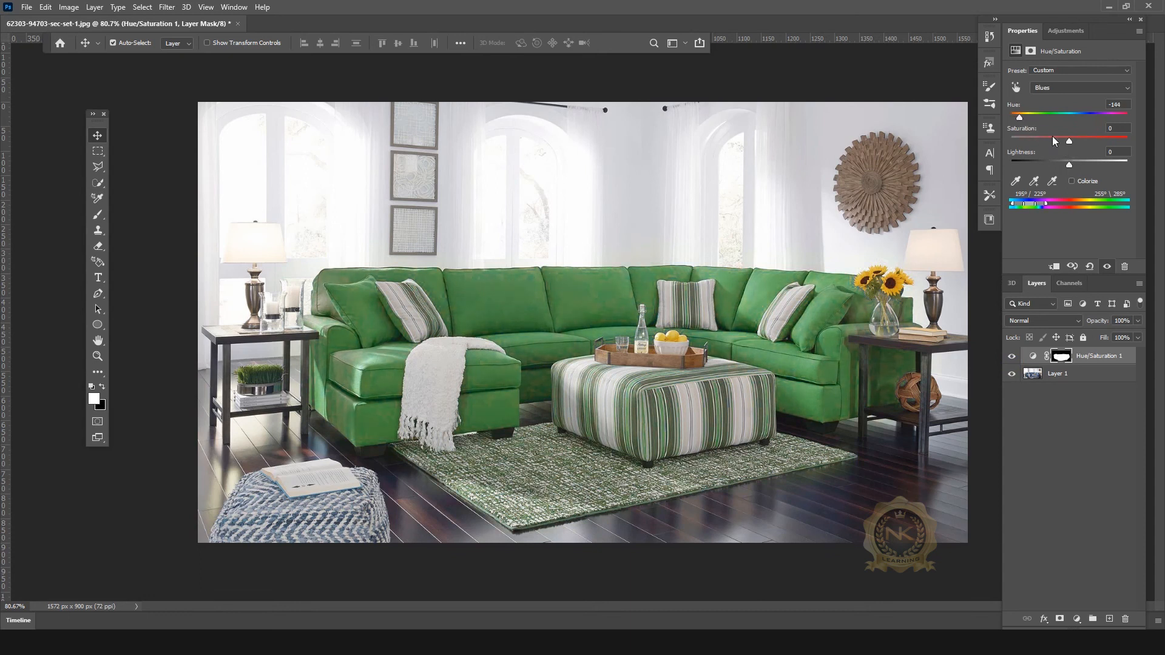
left_click_drag(1019, 122, 1028, 122)
Paint white on the Hue/Saturation mask over the woven footstool
left_click(98, 214)
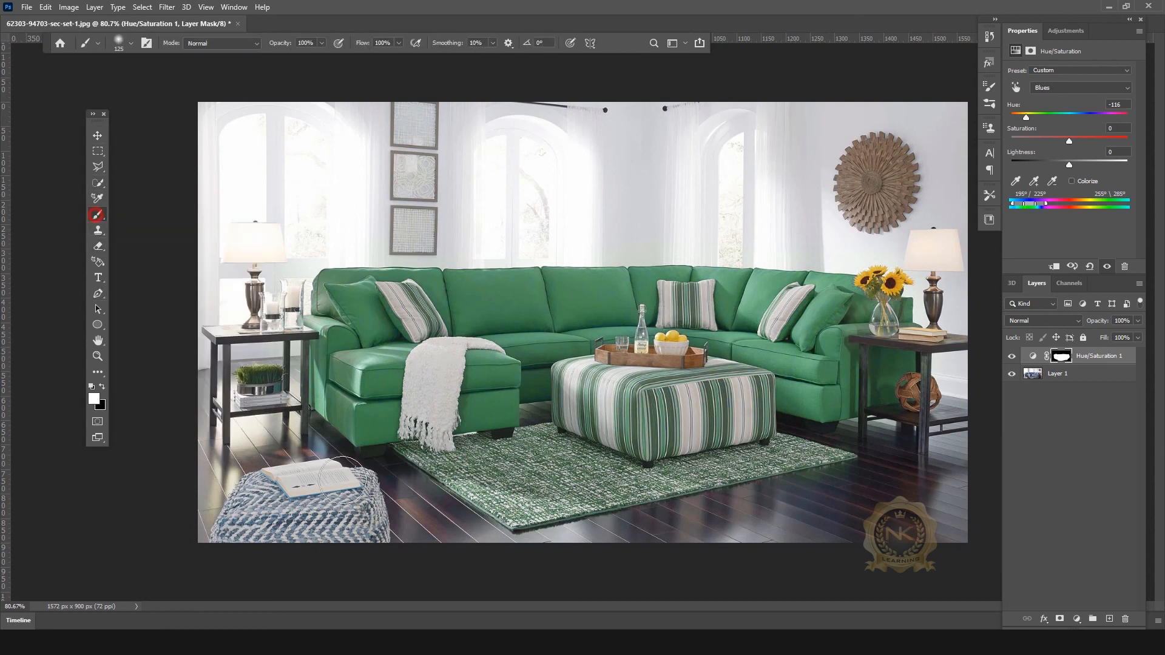
mouse_move(367, 489)
left_mouse_down()
mouse_move(366, 521)
mouse_move(280, 527)
mouse_move(351, 502)
mouse_move(293, 508)
mouse_move(250, 486)
mouse_move(233, 523)
mouse_move(264, 530)
mouse_move(219, 530)
mouse_move(245, 491)
mouse_move(275, 518)
mouse_move(360, 518)
mouse_move(366, 529)
mouse_move(371, 491)
left_mouse_up()
left_click(97, 134)
Set the Blues hue to -101 and hide the panels to view the whole photo
mouse_move(1026, 117)
left_mouse_down()
mouse_move(1073, 120)
mouse_move(1013, 119)
mouse_move(1033, 120)
mouse_move(1023, 123)
left_mouse_up()
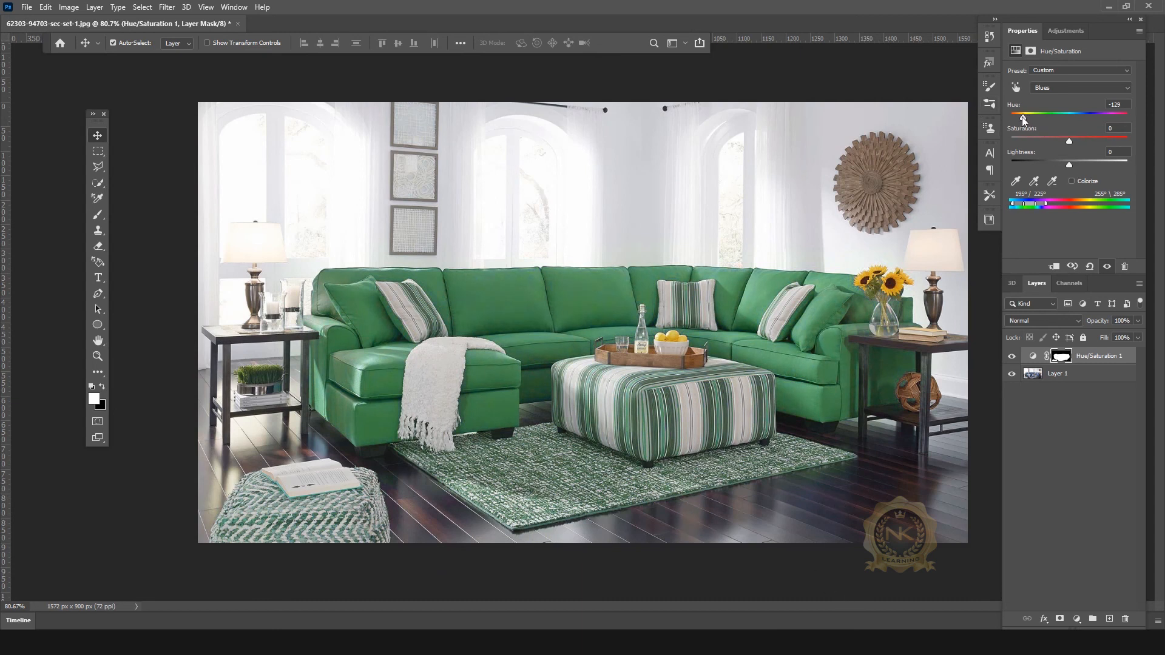
left_click_drag(1030, 121, 1038, 118)
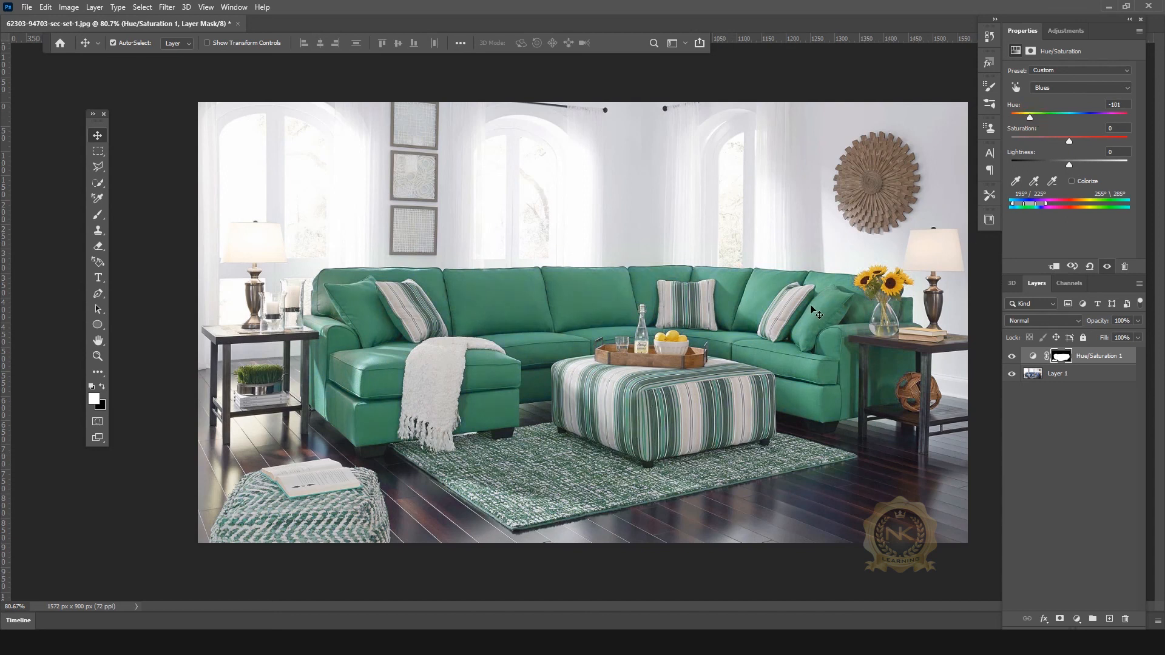
key("Tab")
scroll(808, 298, "down", 1)
scroll(749, 337, "up", 3)
scroll(749, 337, "down", 1)
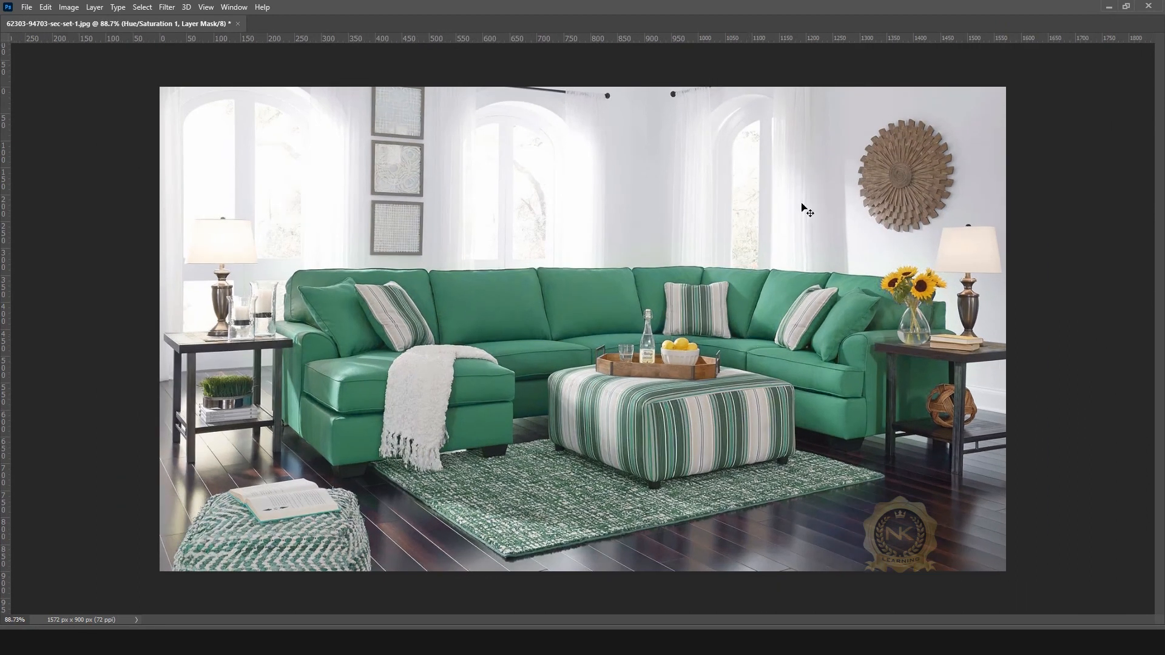